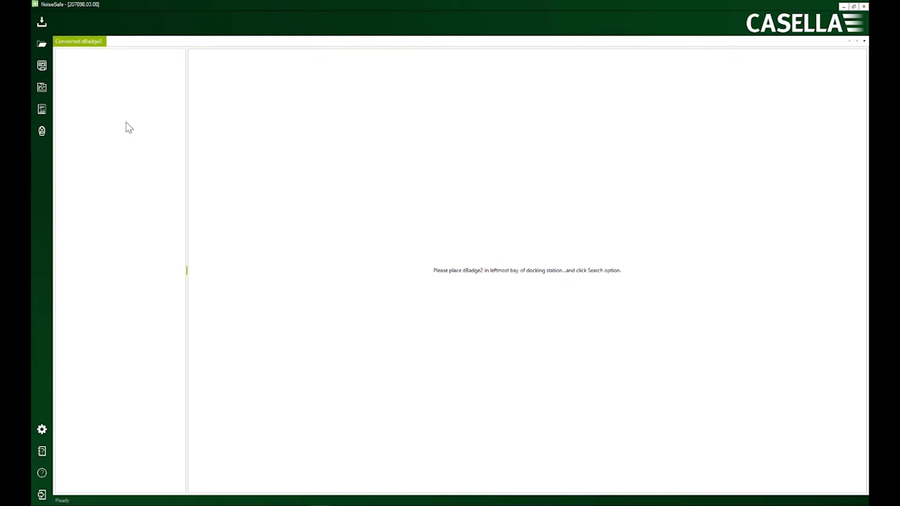
Search for the docked dBadge2 and read its configuration into the configuration editor.
click(45, 26)
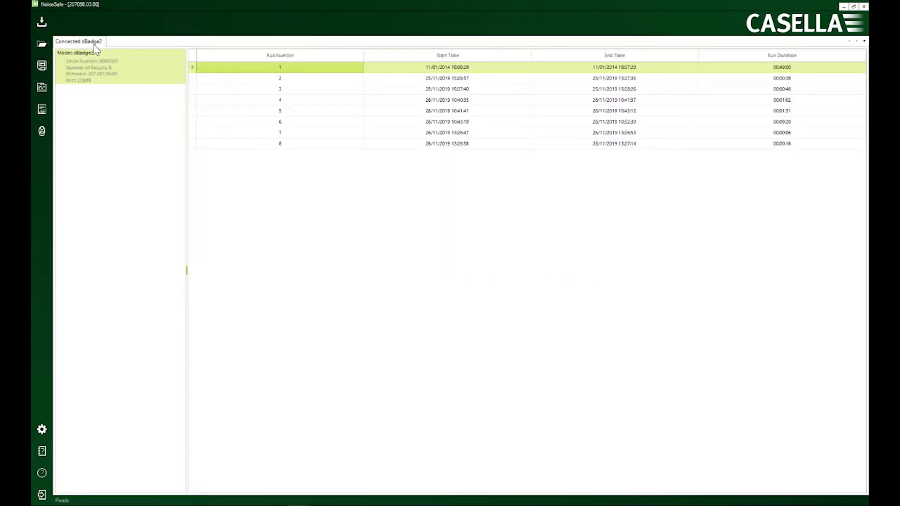
click(94, 44)
click(44, 131)
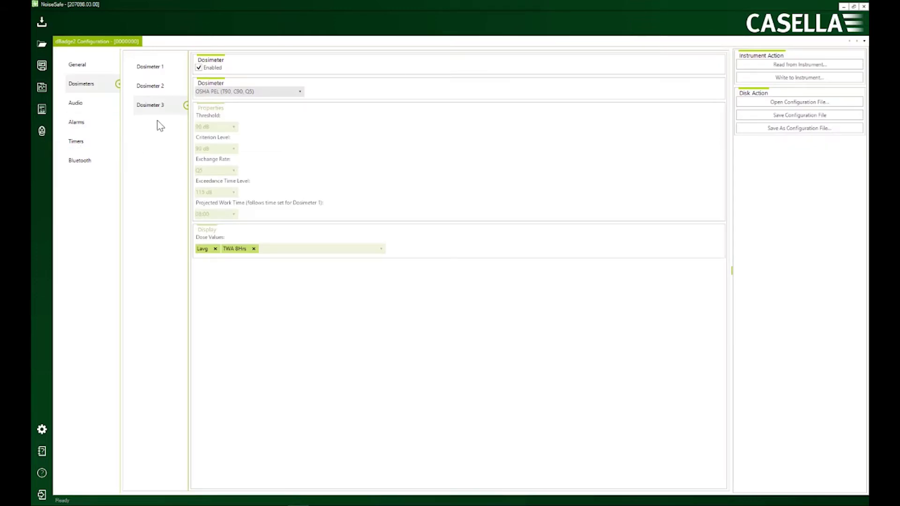
click(756, 67)
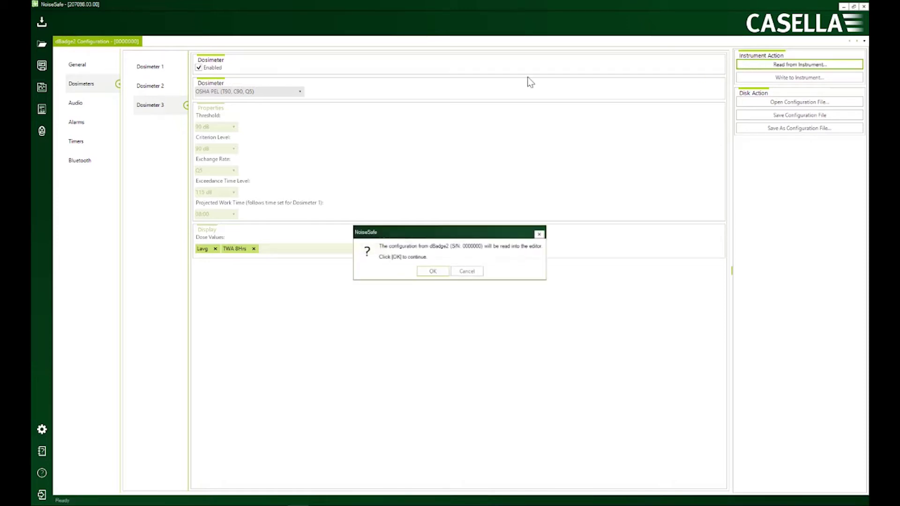
click(442, 273)
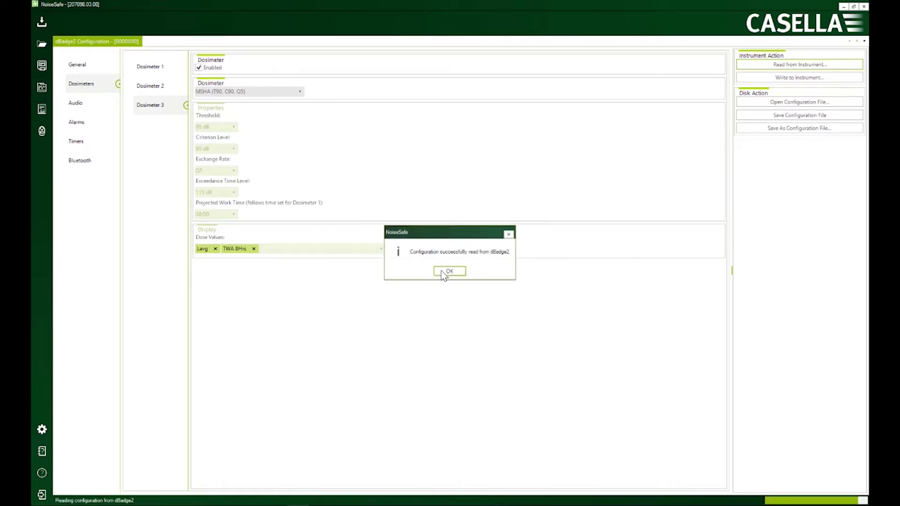
click(440, 271)
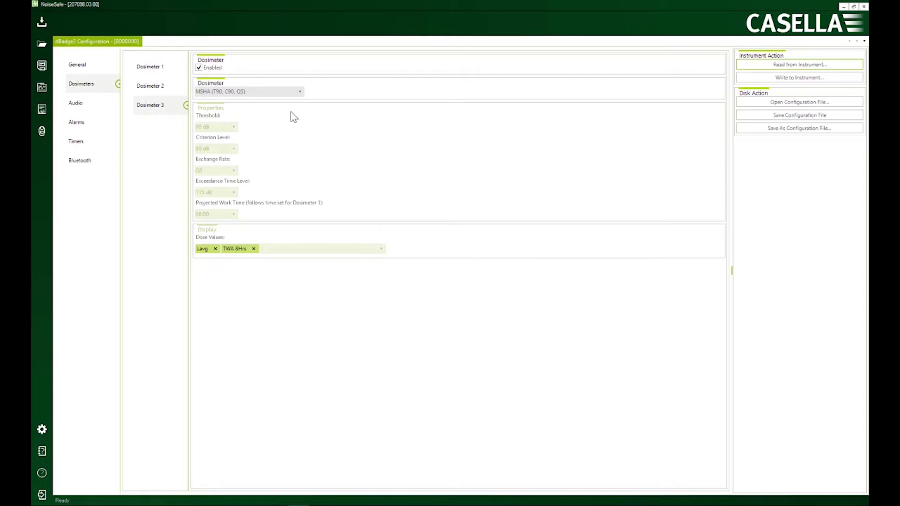
Enable Octaves in the general configuration settings.
click(77, 66)
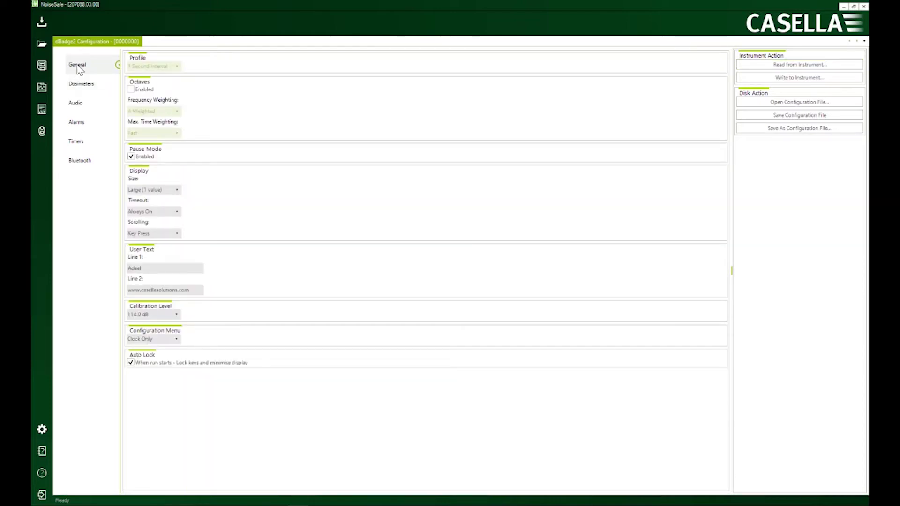
click(131, 90)
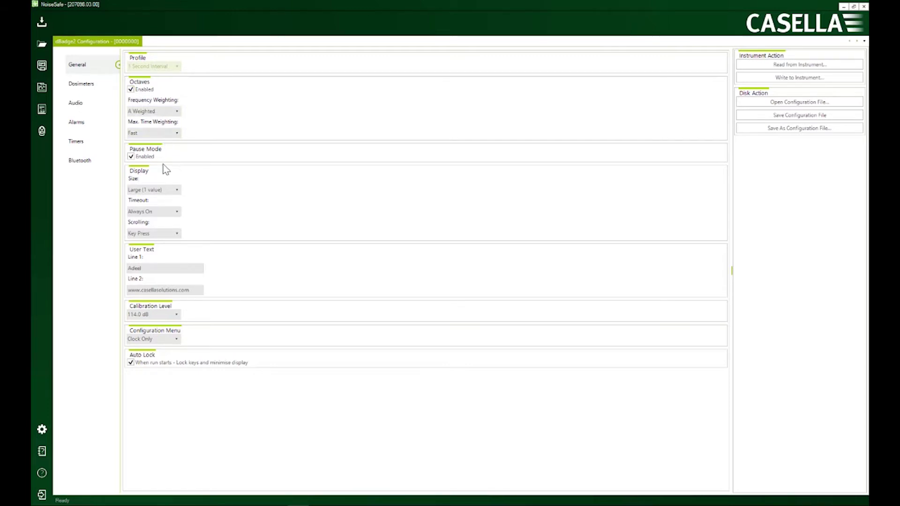
Try disabling Pause Mode and setting the display scrolling to Automatic, and restore both settings.
click(131, 158)
click(131, 157)
click(177, 190)
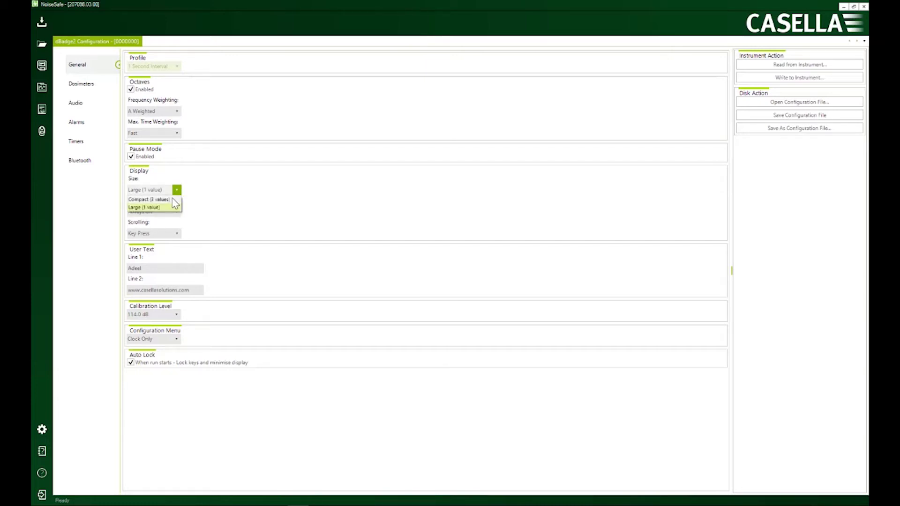
click(215, 217)
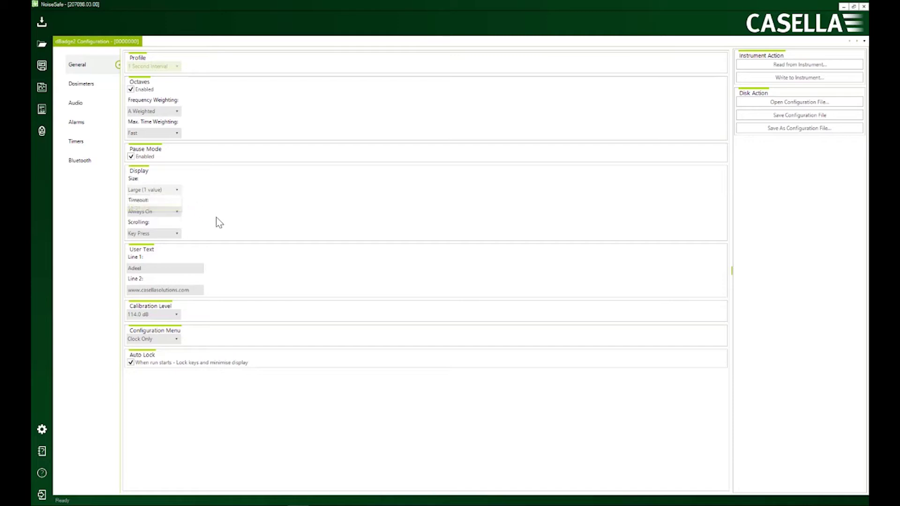
click(178, 234)
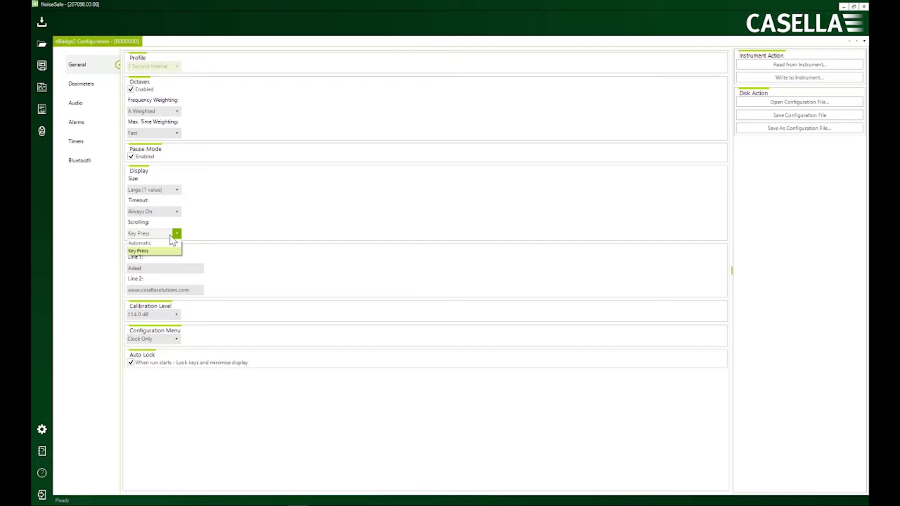
click(167, 242)
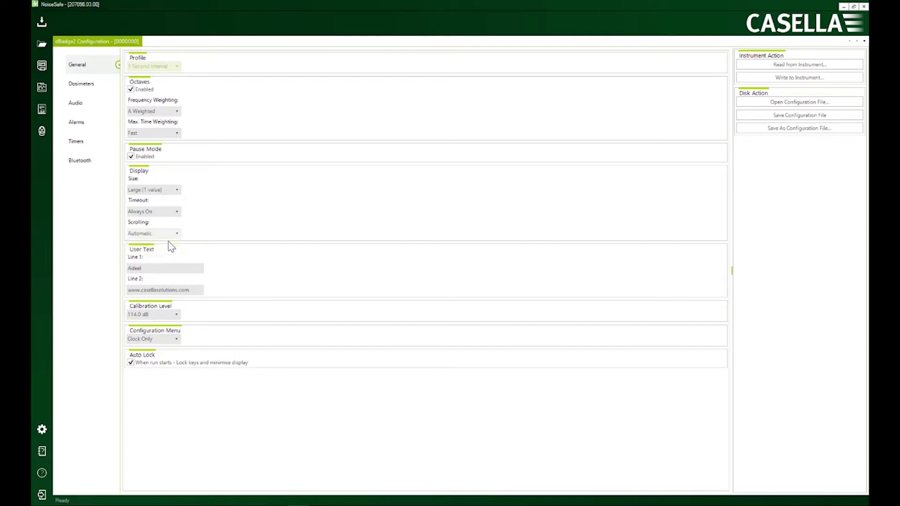
click(179, 234)
click(160, 252)
Add the surname to line 1 of the user text so it holds the person's full name.
double_click(167, 266)
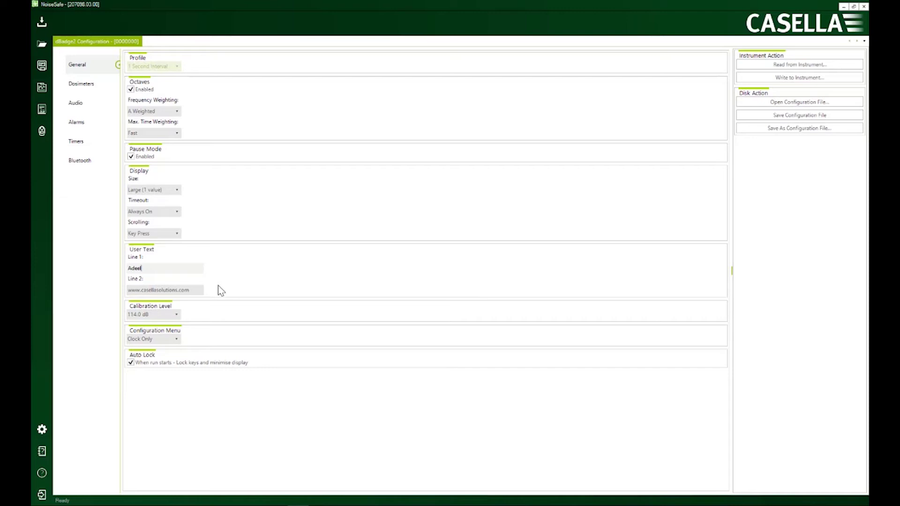
text(Hassan)
click(212, 313)
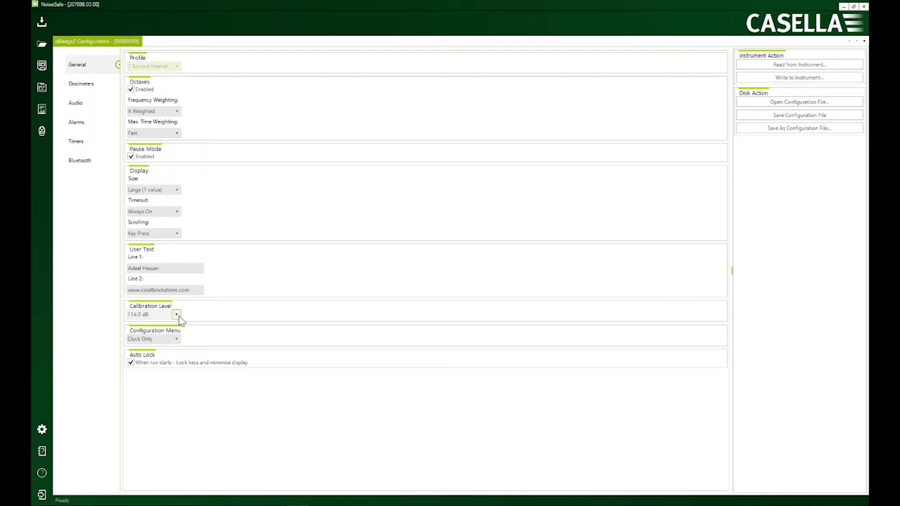
Review the calibration level options and try the Configuration Menu setting as Disabled and as Clock Only.
click(177, 315)
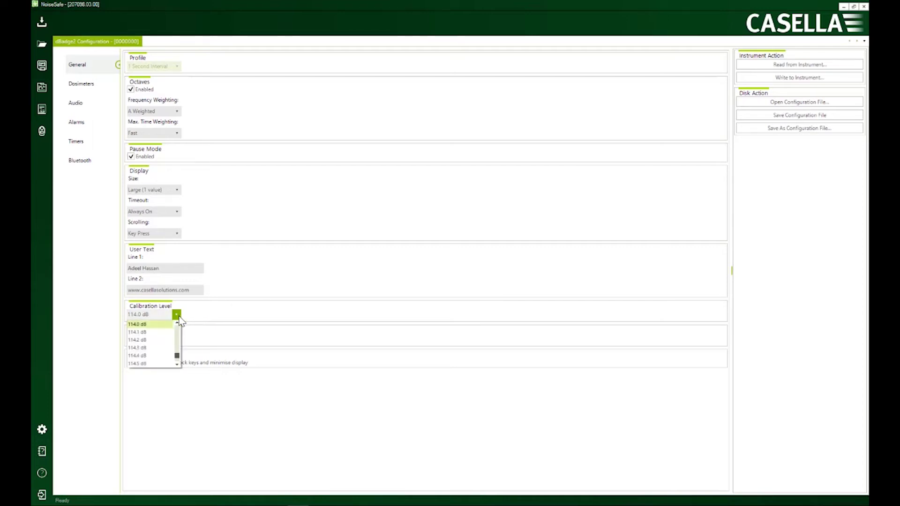
click(178, 316)
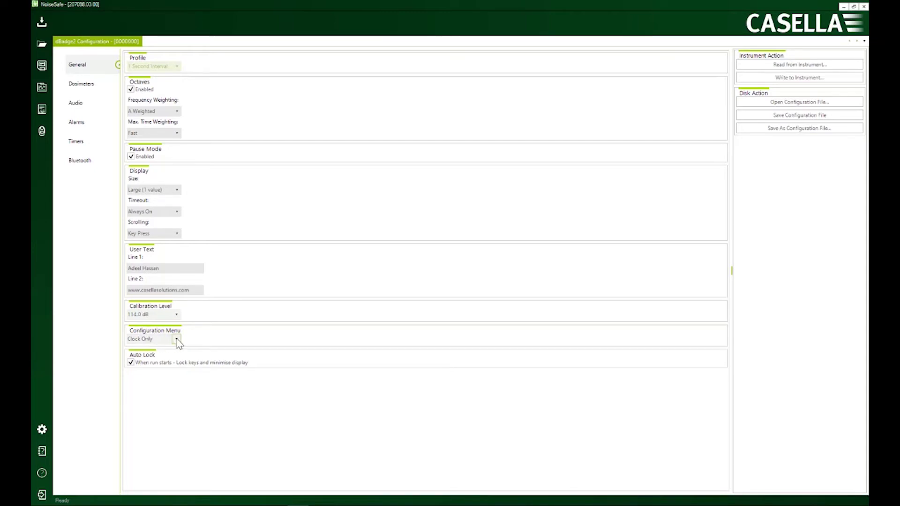
click(176, 339)
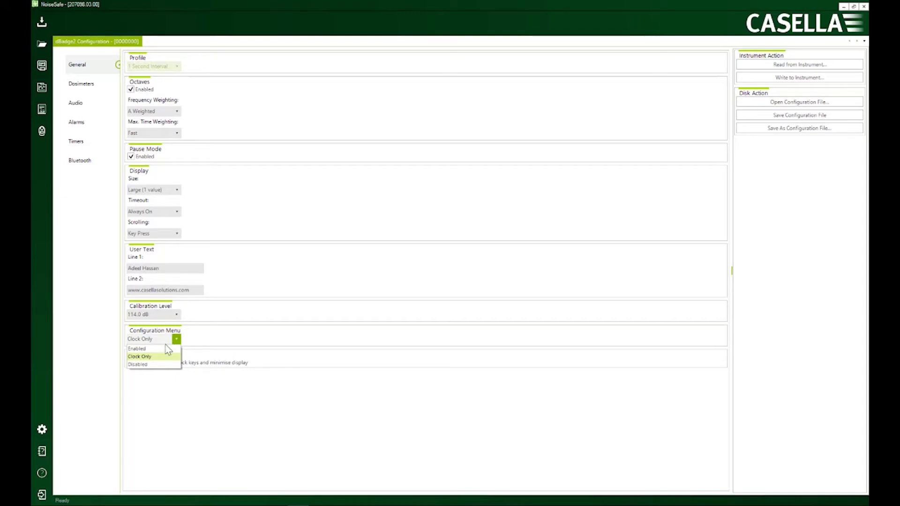
click(151, 364)
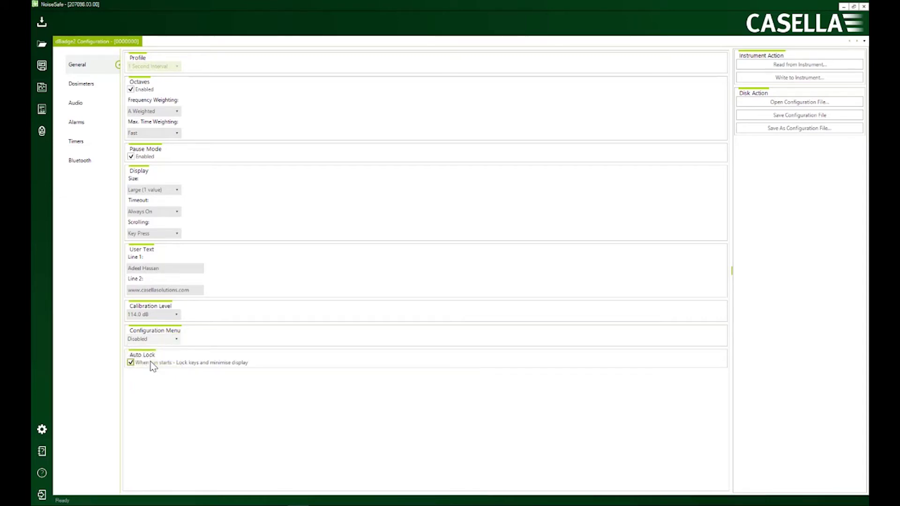
click(176, 341)
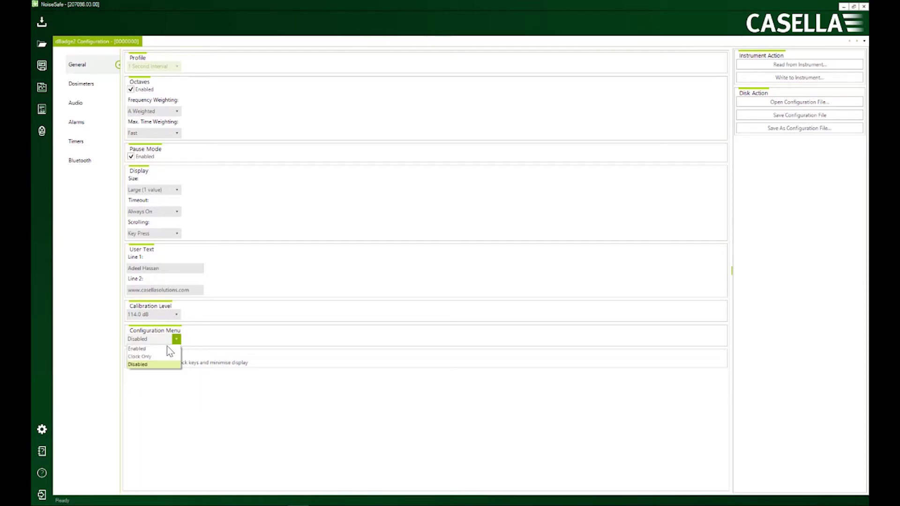
click(161, 358)
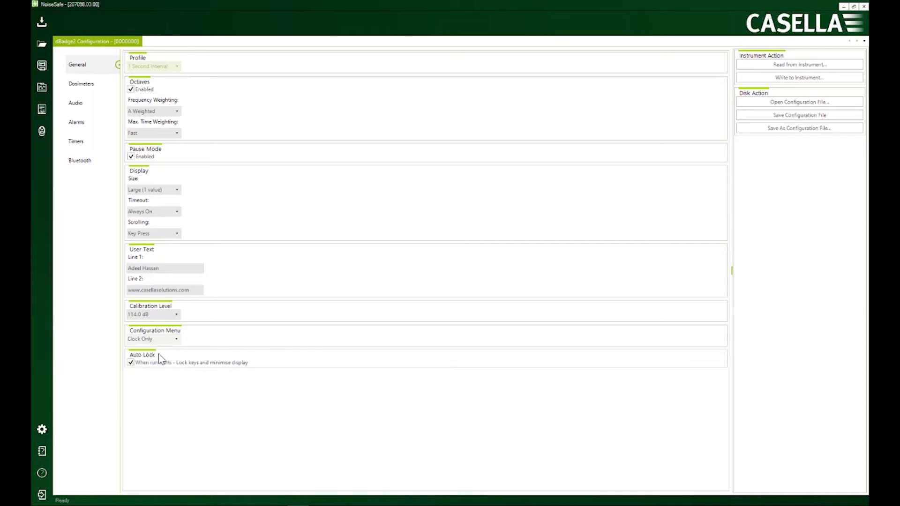
Set the Configuration Menu to Enabled, and toggle Auto Lock off and back on.
click(177, 339)
click(162, 348)
click(132, 362)
click(131, 362)
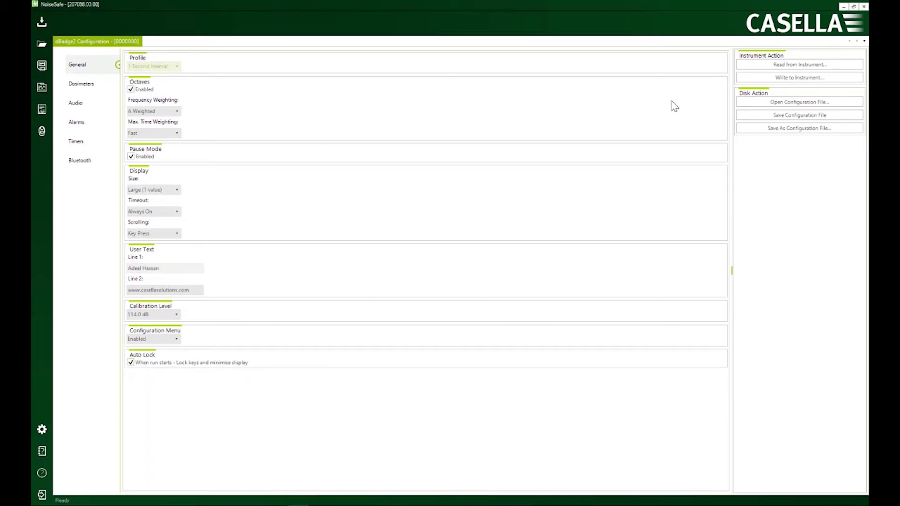
Write the edited configuration to the connected dBadge2.
click(772, 78)
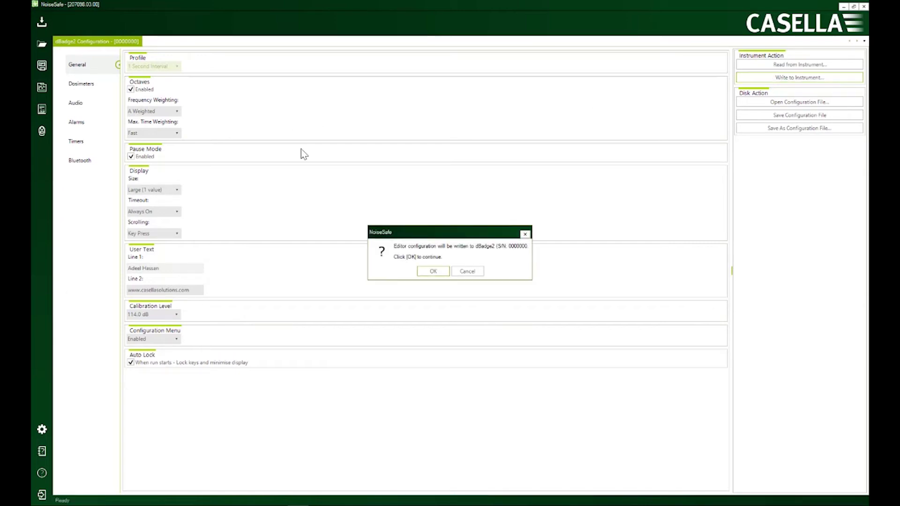
click(434, 272)
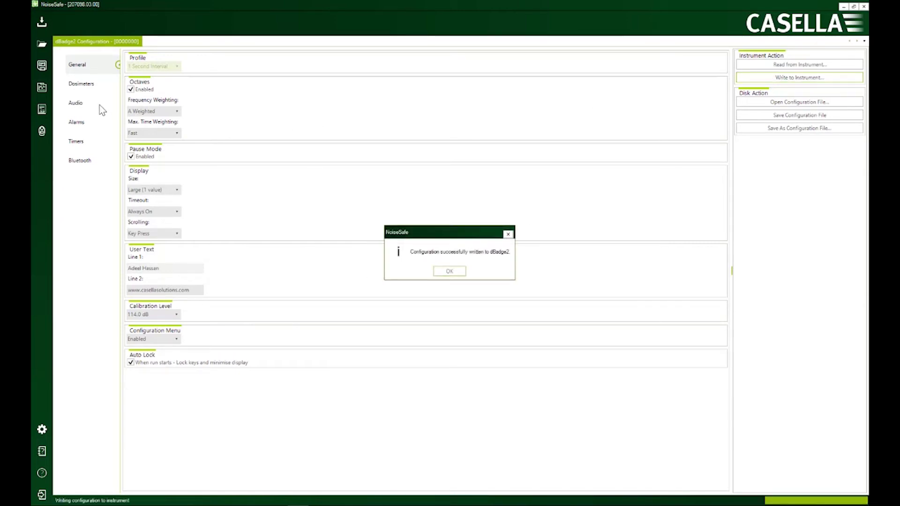
click(450, 271)
Set the setup of Dosimeter 1 to ISO 9612 LEQ (C85).
click(81, 89)
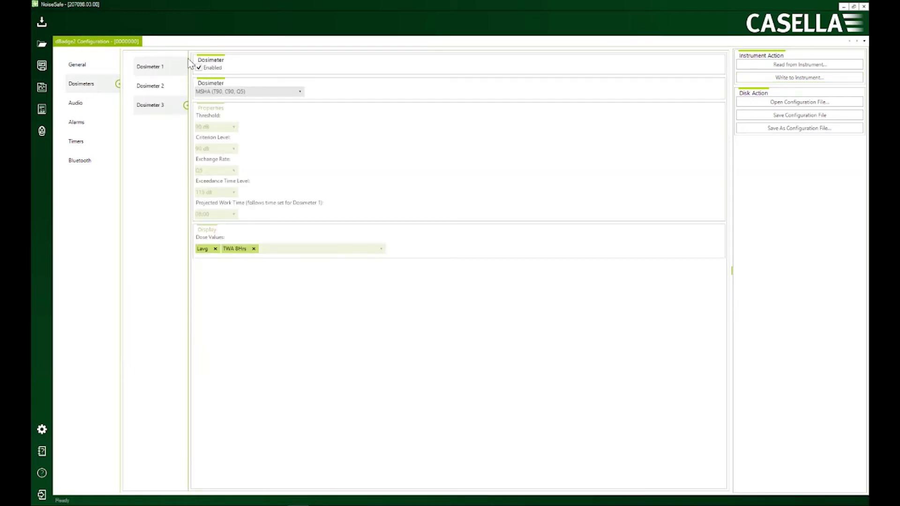
click(175, 66)
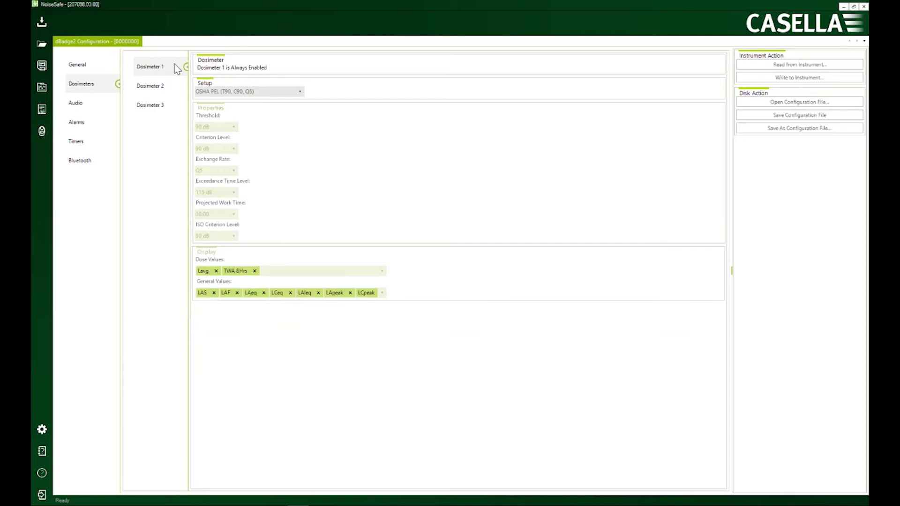
click(161, 88)
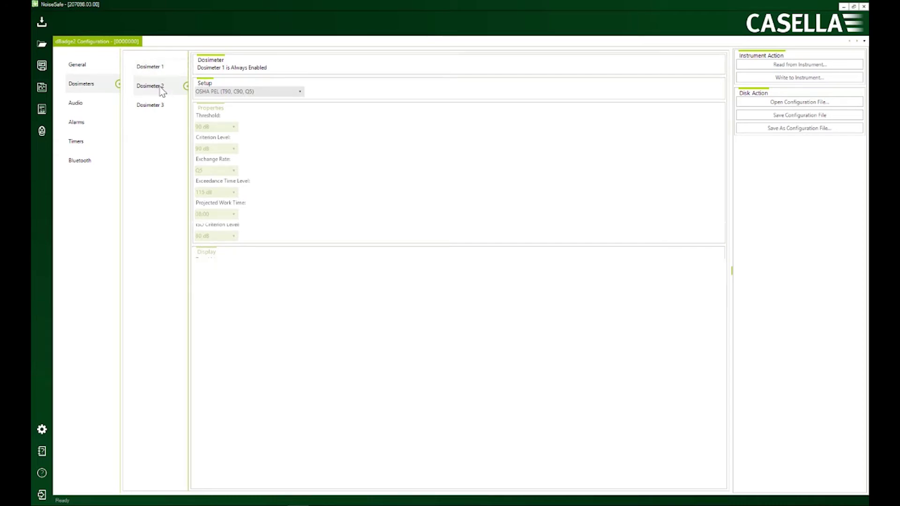
click(164, 71)
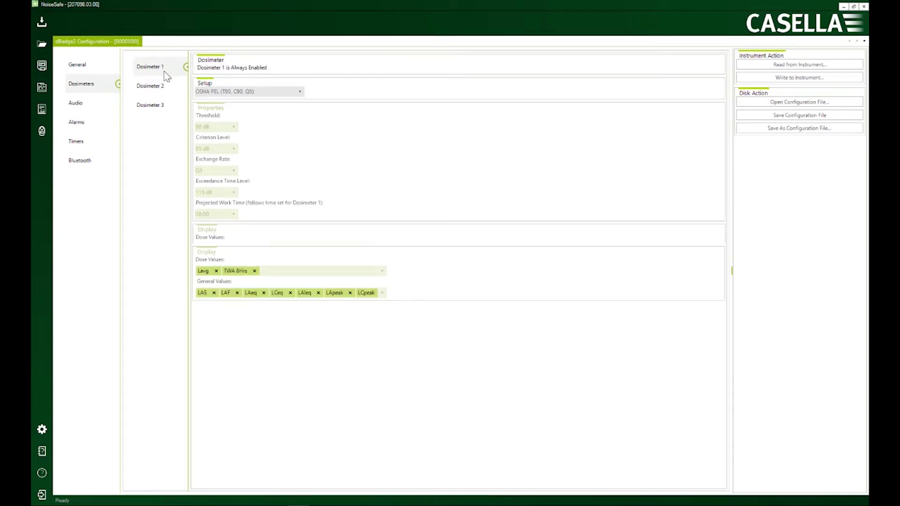
click(299, 92)
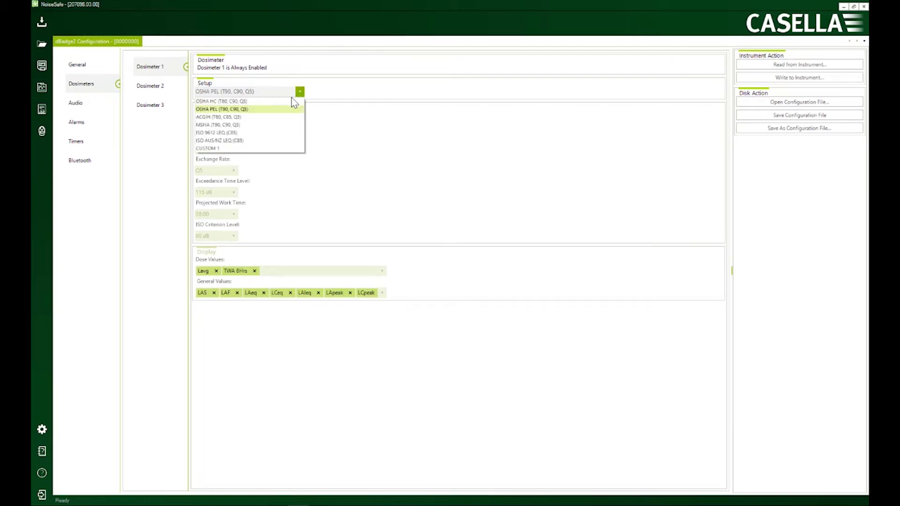
click(237, 133)
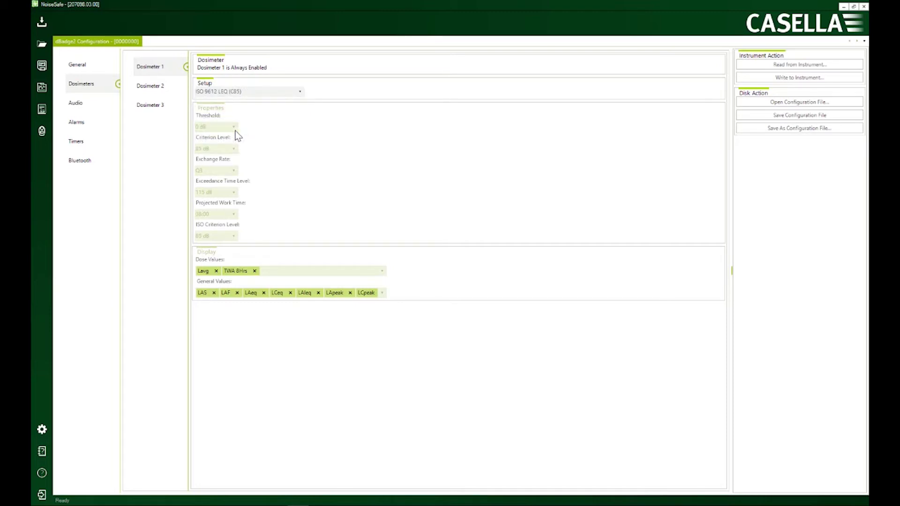
Set the setup of Dosimeter 2 to OSHA HC (T80, C90, Q5).
click(173, 91)
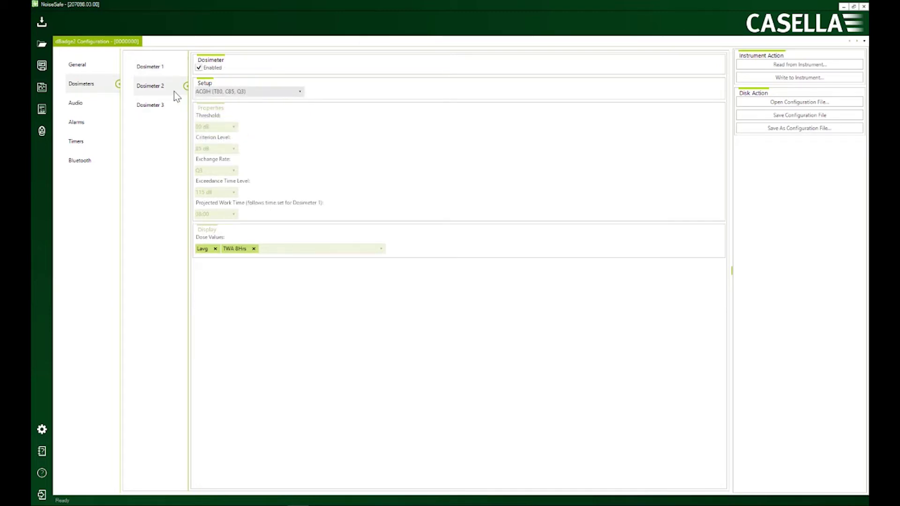
click(300, 91)
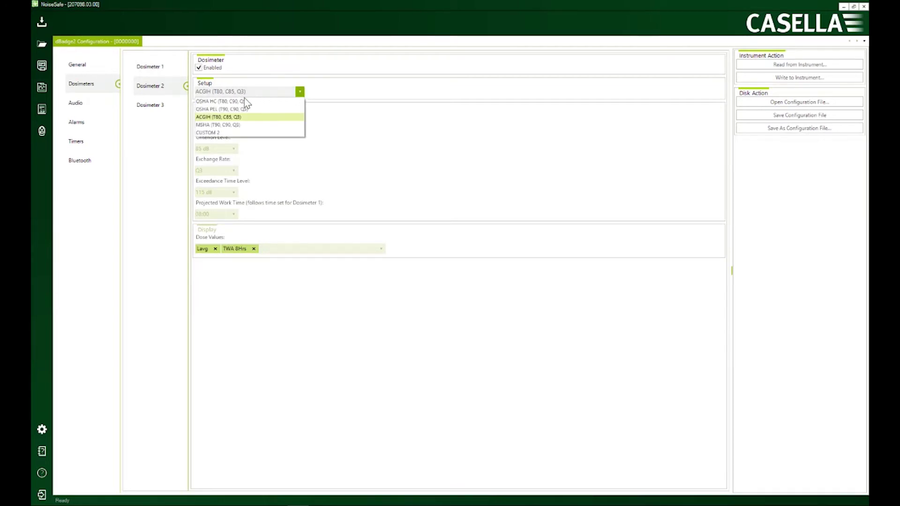
click(230, 101)
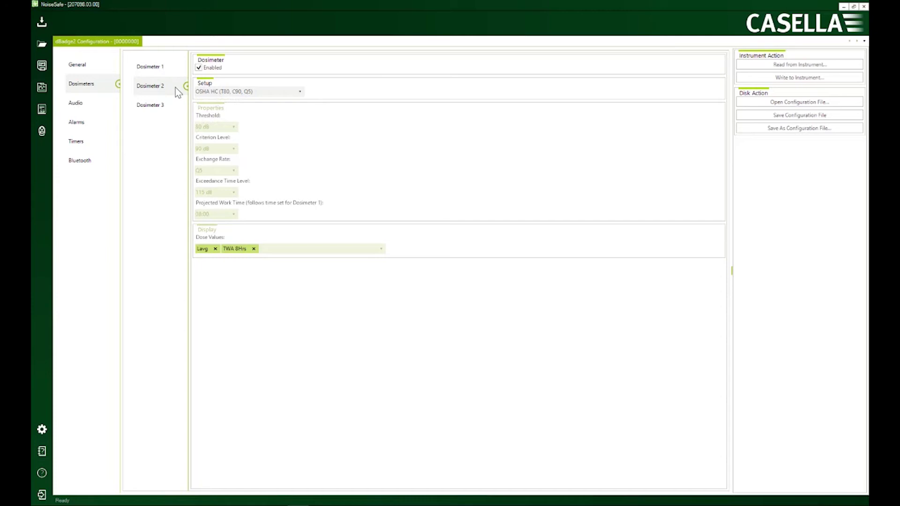
Set Dosimeter 3 to CUSTOM 3 and return to the Dosimeter 2 settings.
click(169, 107)
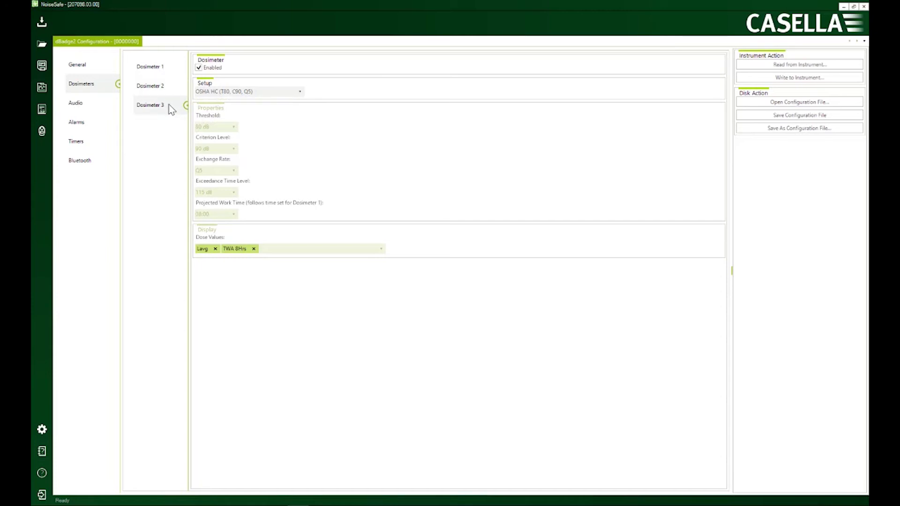
click(276, 93)
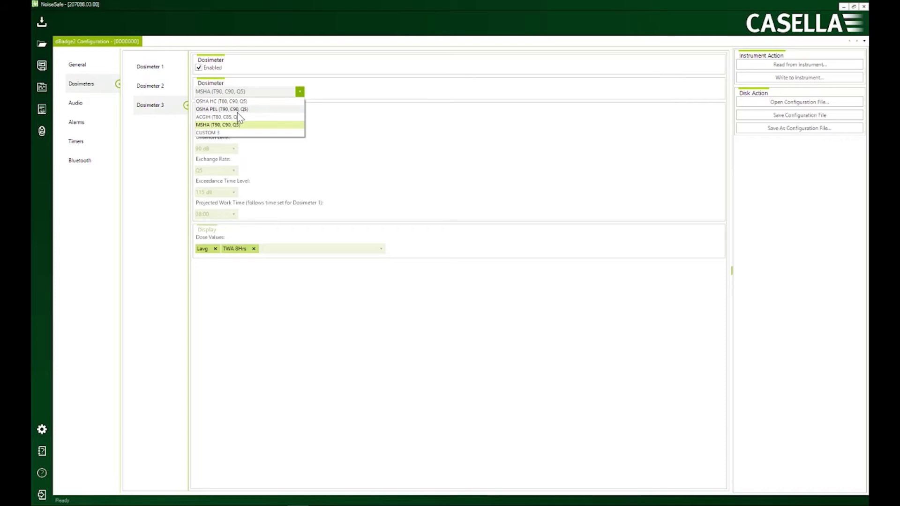
click(207, 132)
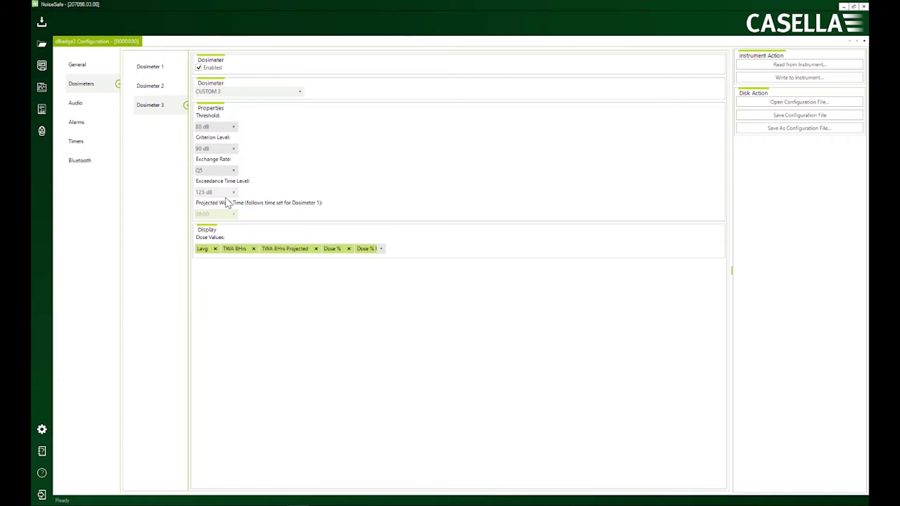
click(150, 87)
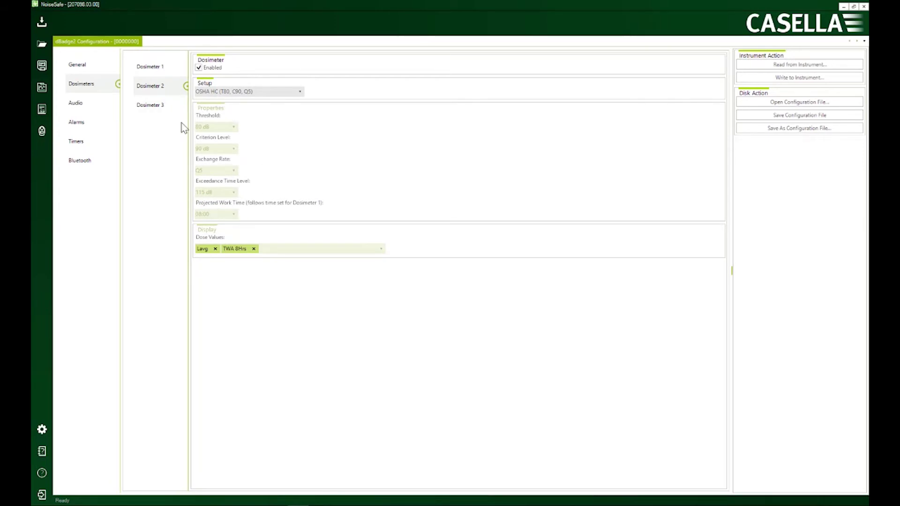
Set Dosimeter 3's threshold to 85 dB, criterion level to 90 dB and exceedance time level to 130 dB.
click(164, 110)
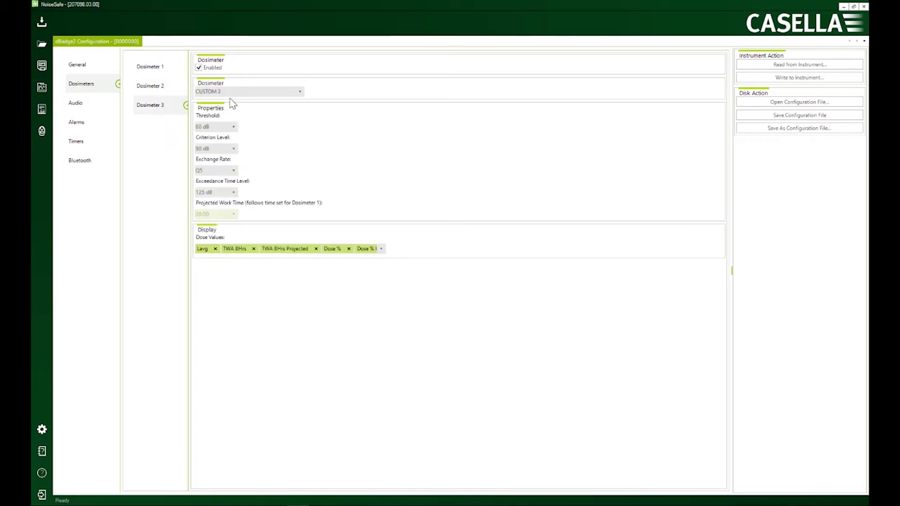
click(234, 127)
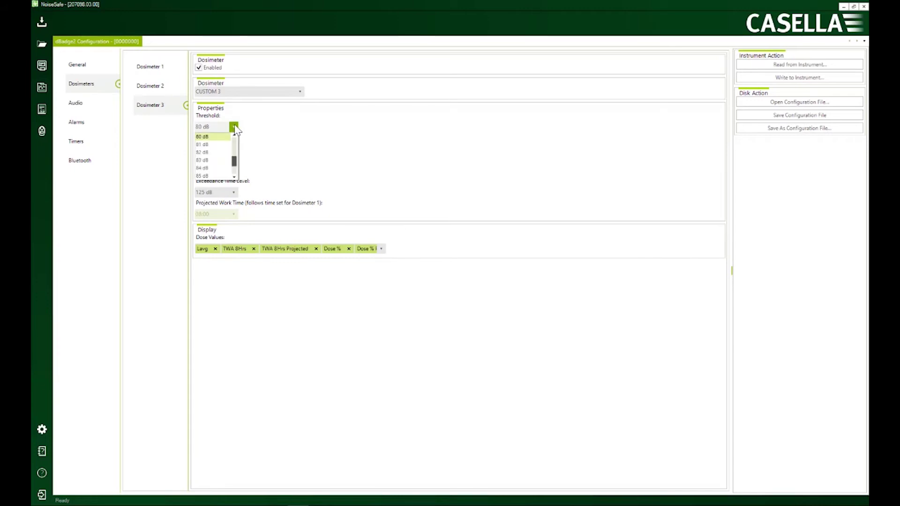
click(217, 176)
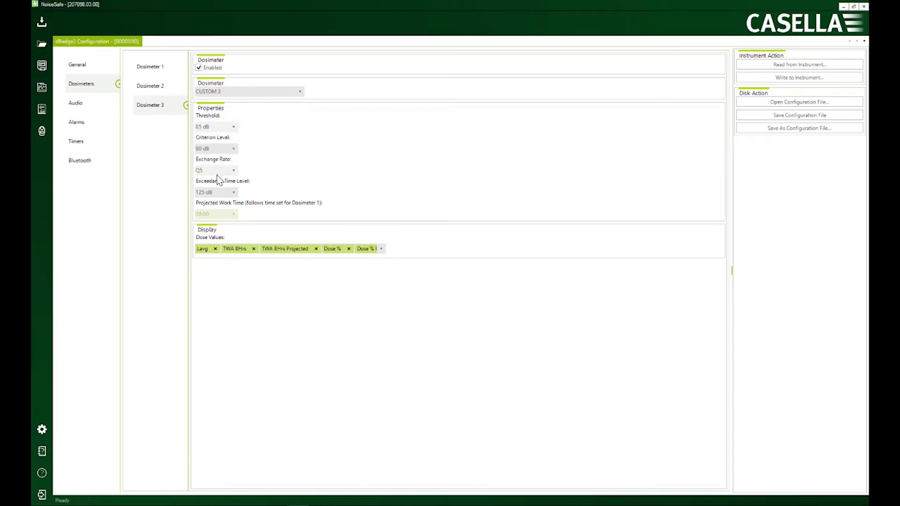
click(234, 149)
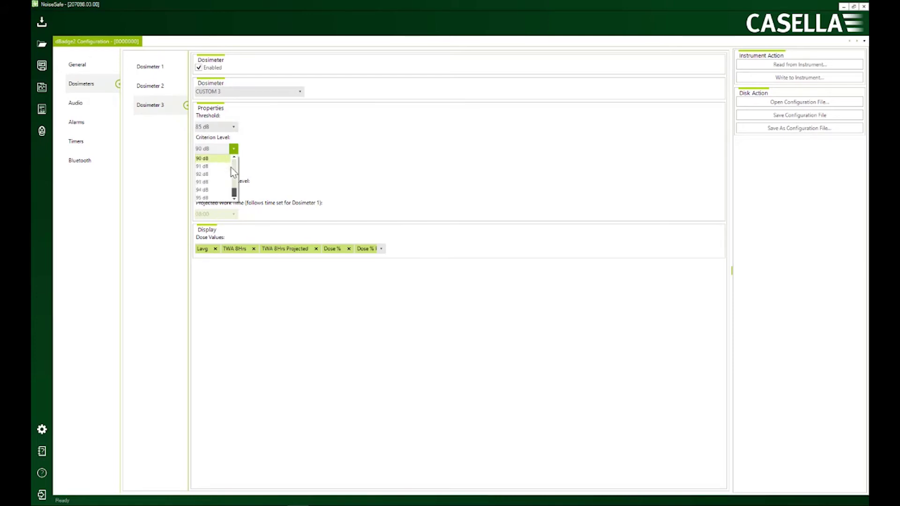
click(221, 161)
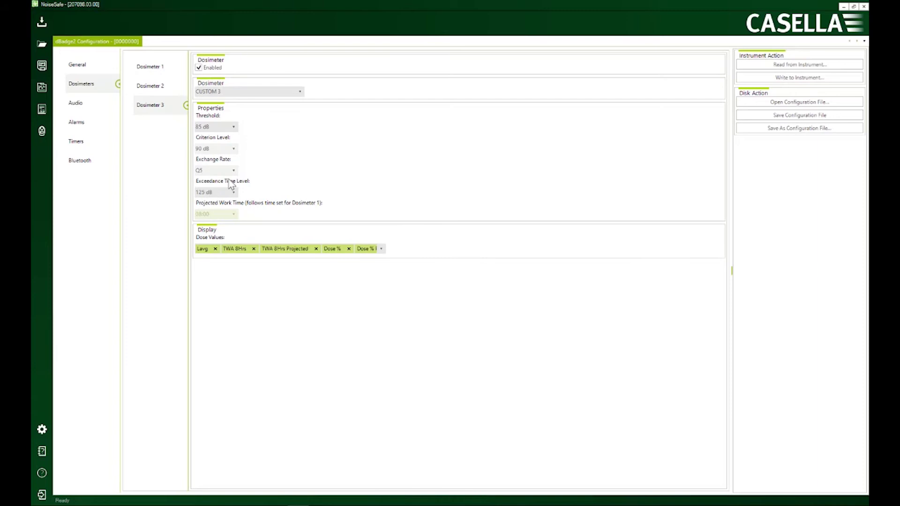
click(234, 193)
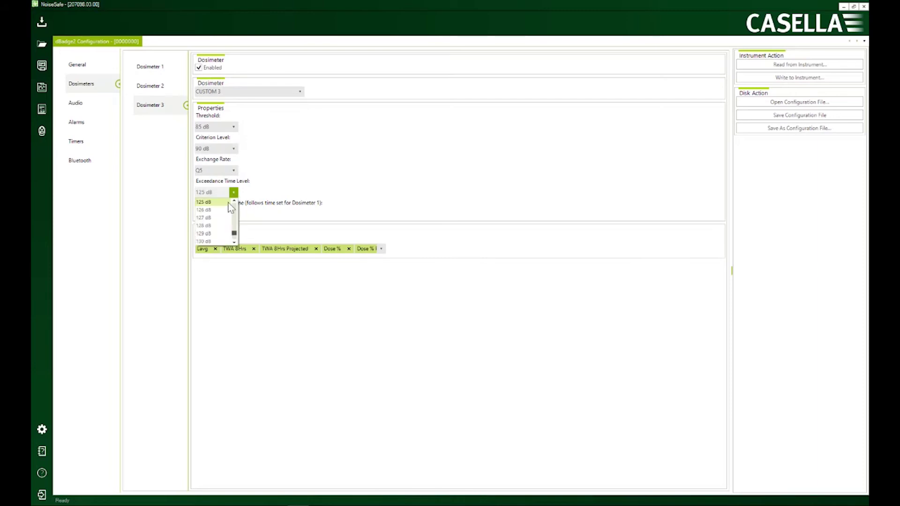
click(216, 243)
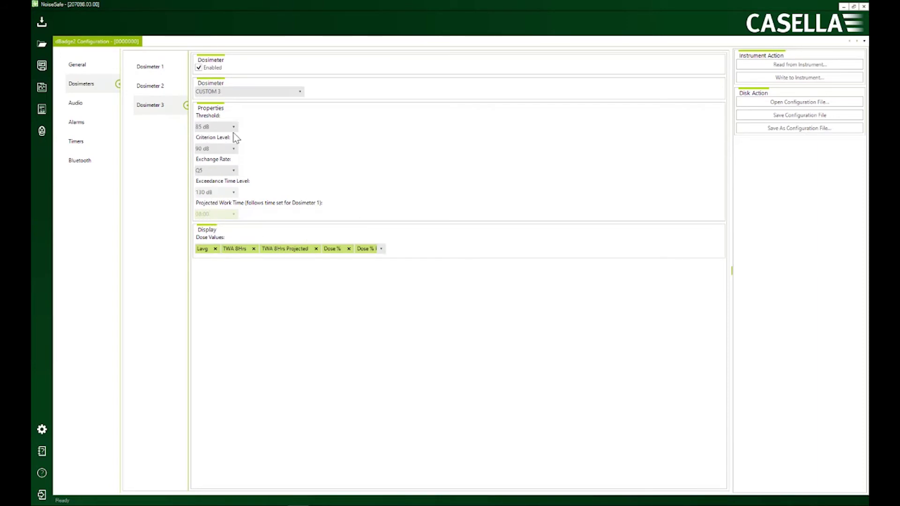
Exclude Dose % from Dosimeter 3's displayed dose values, keeping Lavg, TWA 8Hrs, TWA 8Hrs Projected and Dose % Projected.
click(381, 249)
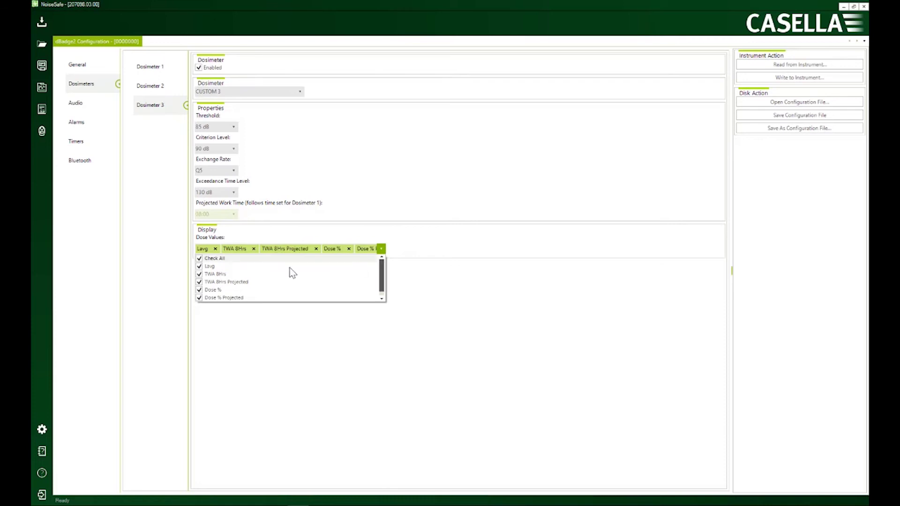
click(207, 282)
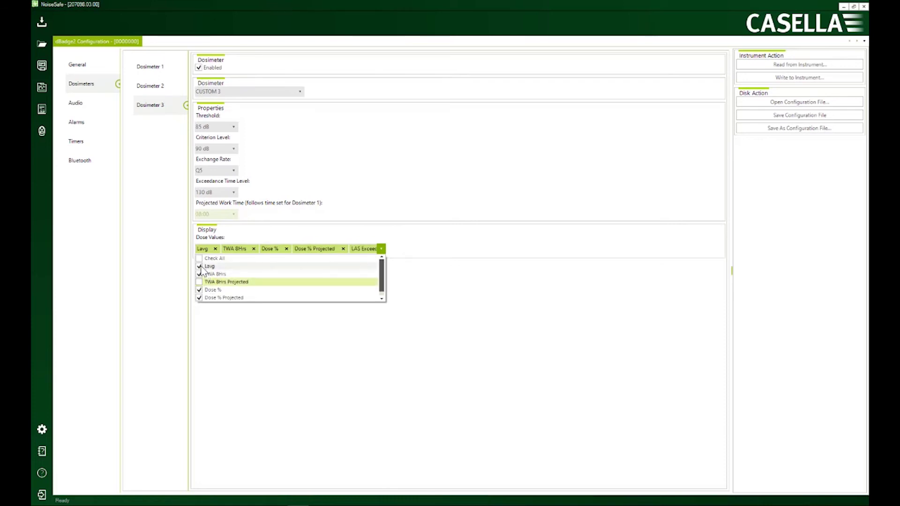
click(199, 289)
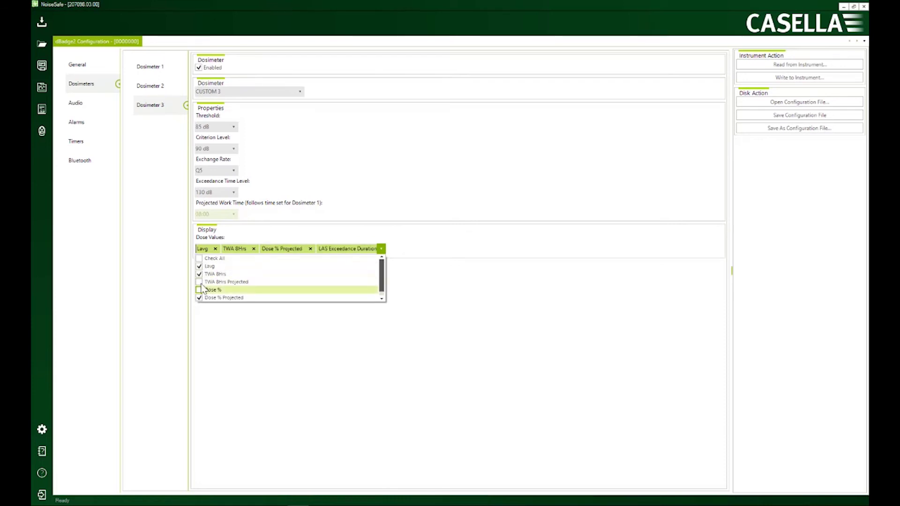
click(199, 266)
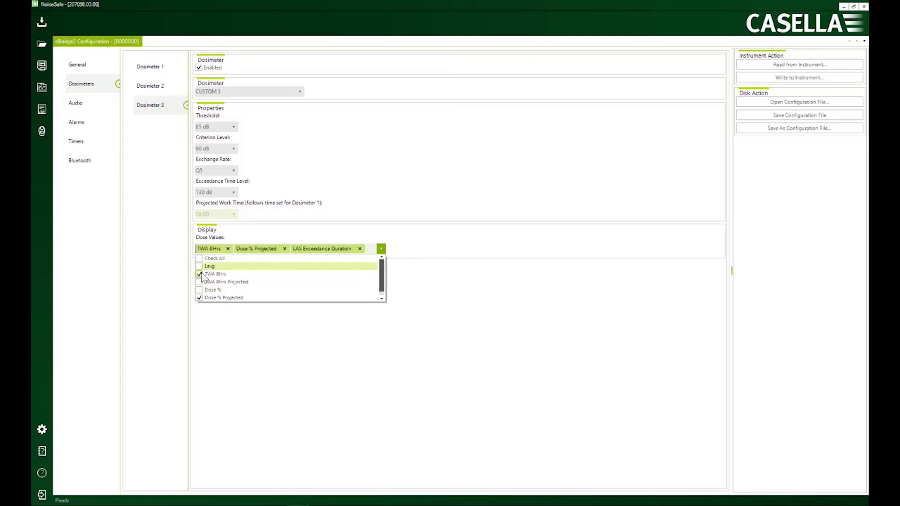
click(199, 266)
click(199, 283)
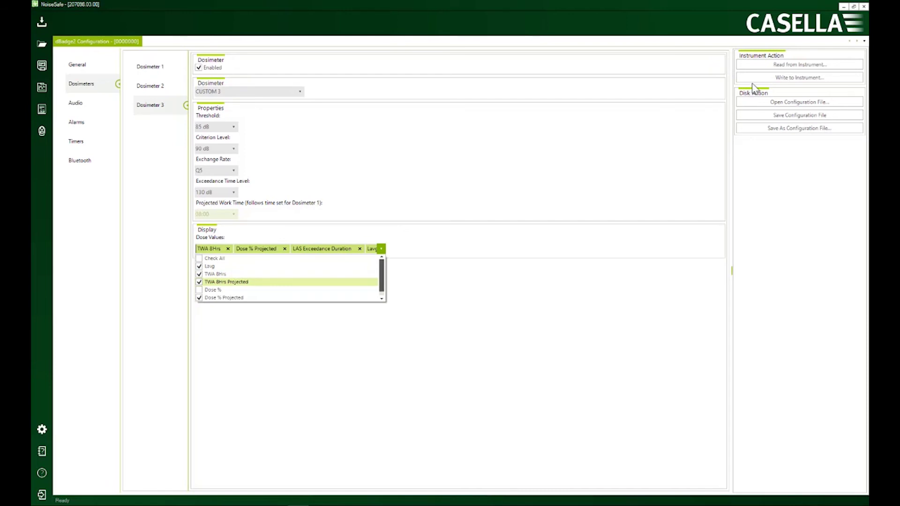
Write the edited dosimeter configuration to the connected dBadge2.
click(793, 78)
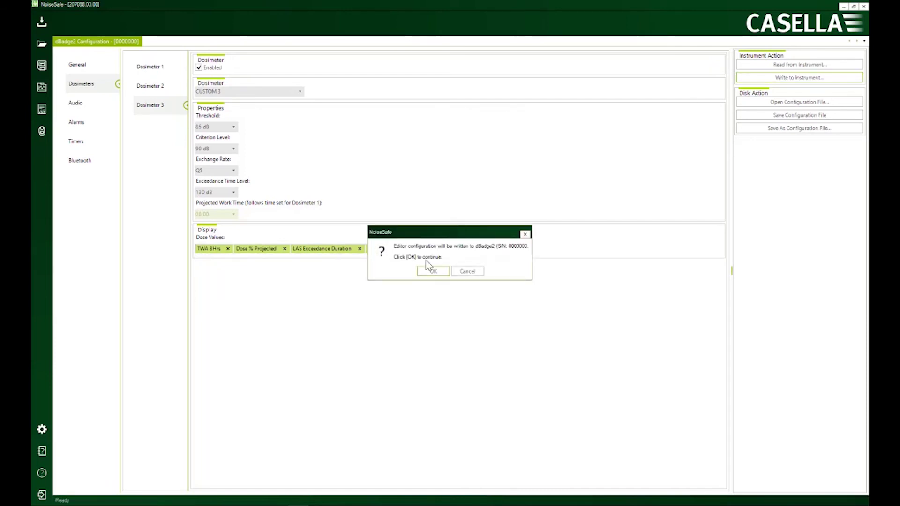
click(432, 272)
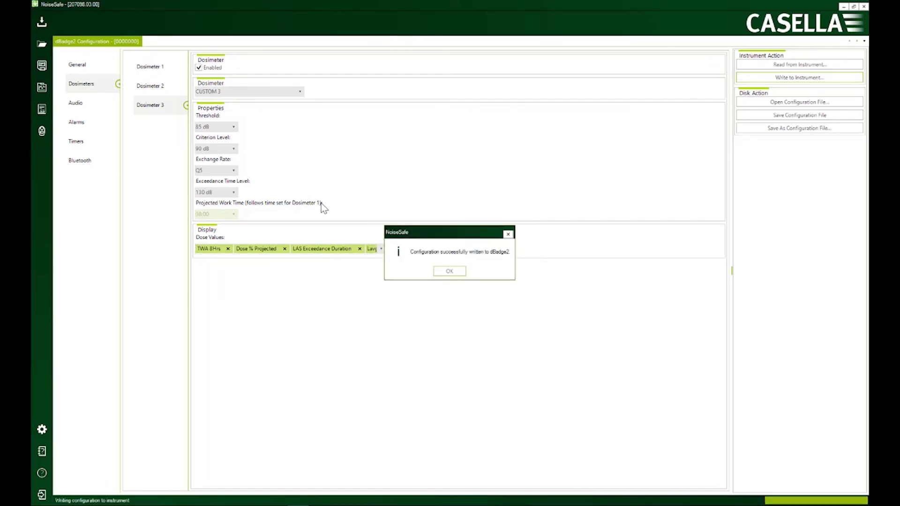
click(450, 272)
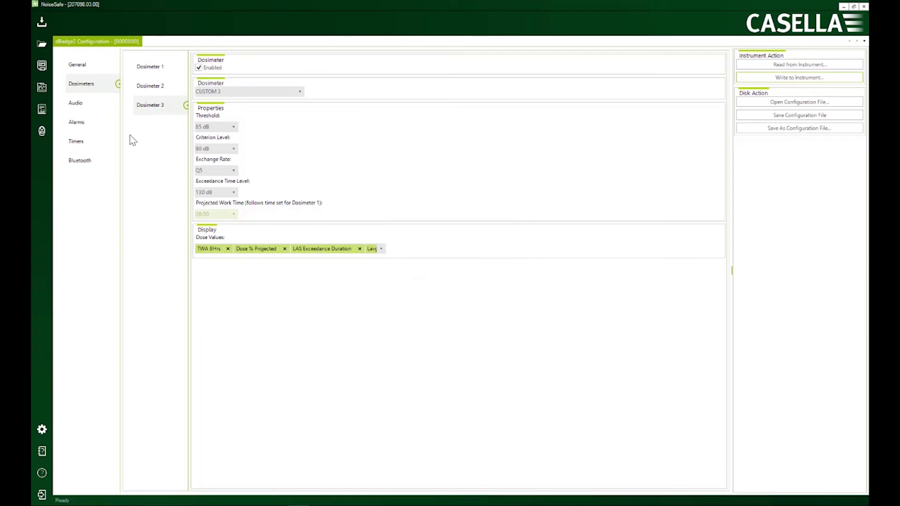
Allow audio notes before each result and enable audio event recording with LCpeak as the source.
click(92, 111)
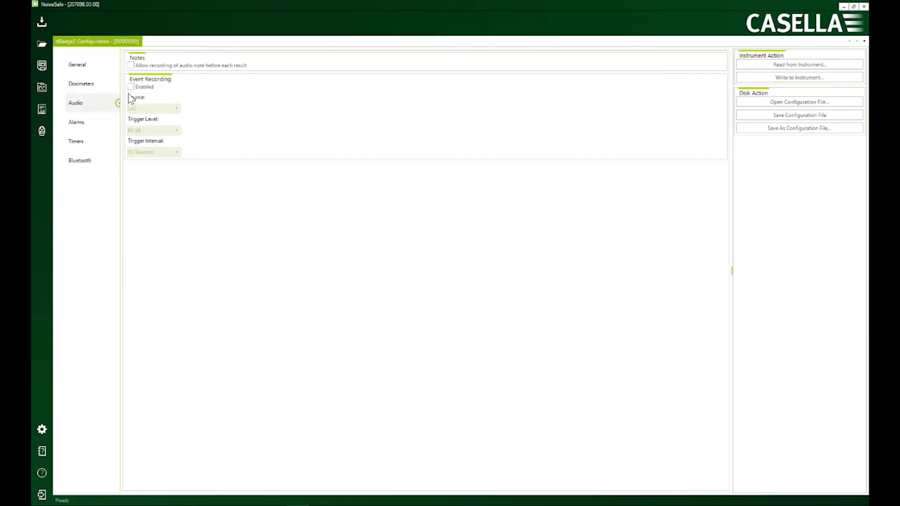
click(133, 66)
click(131, 88)
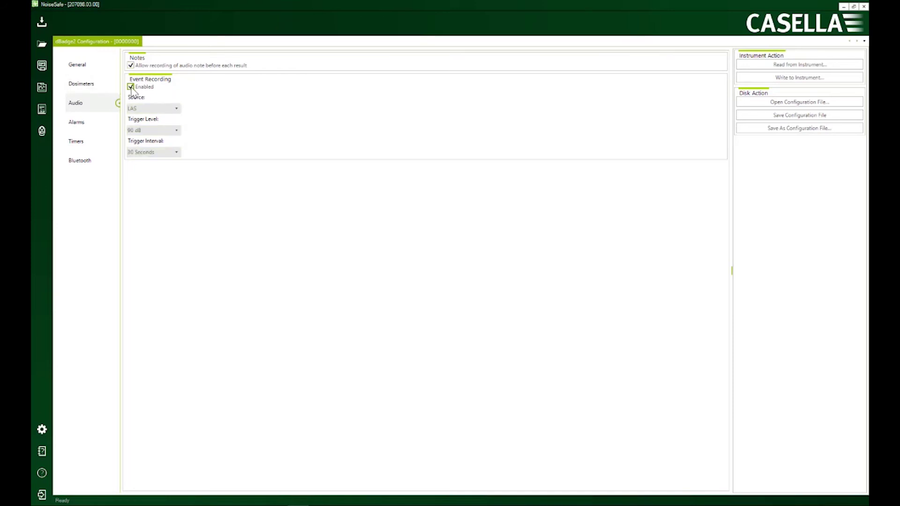
click(177, 109)
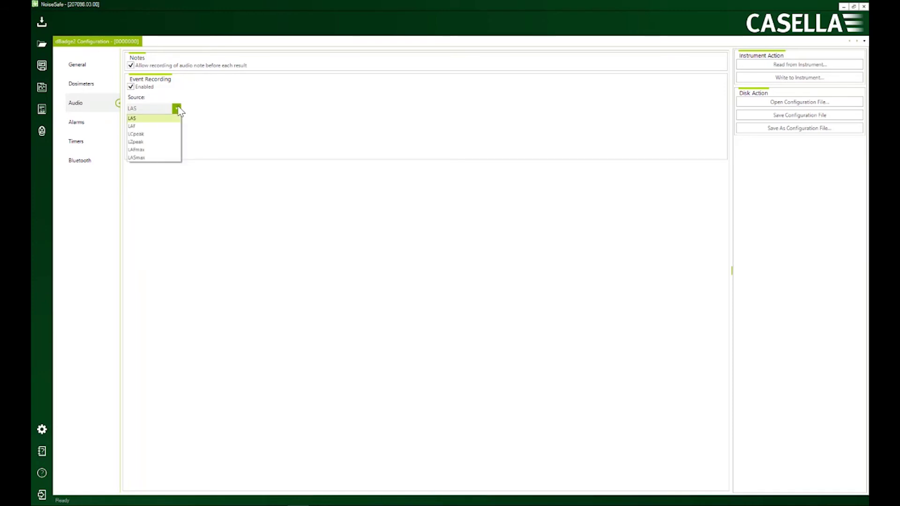
click(157, 135)
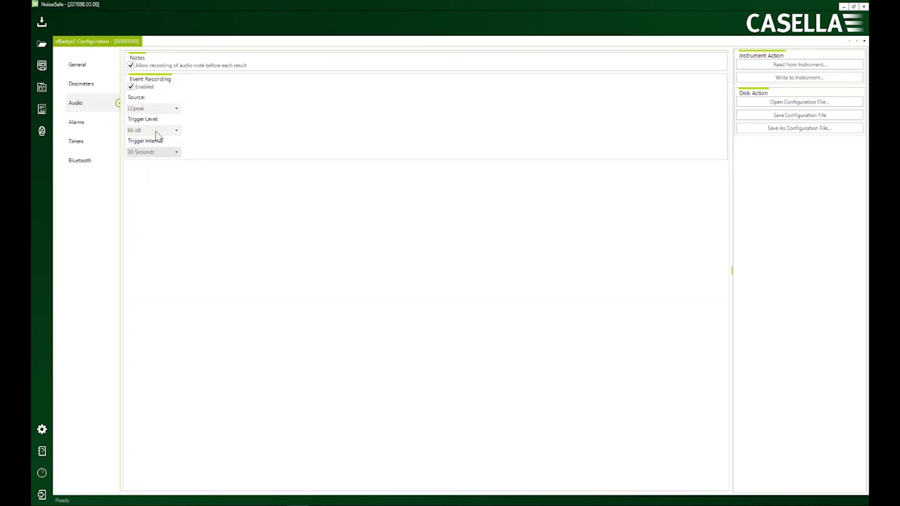
Set the event recording trigger level to 100 dB and the trigger interval to 30 Seconds.
click(177, 130)
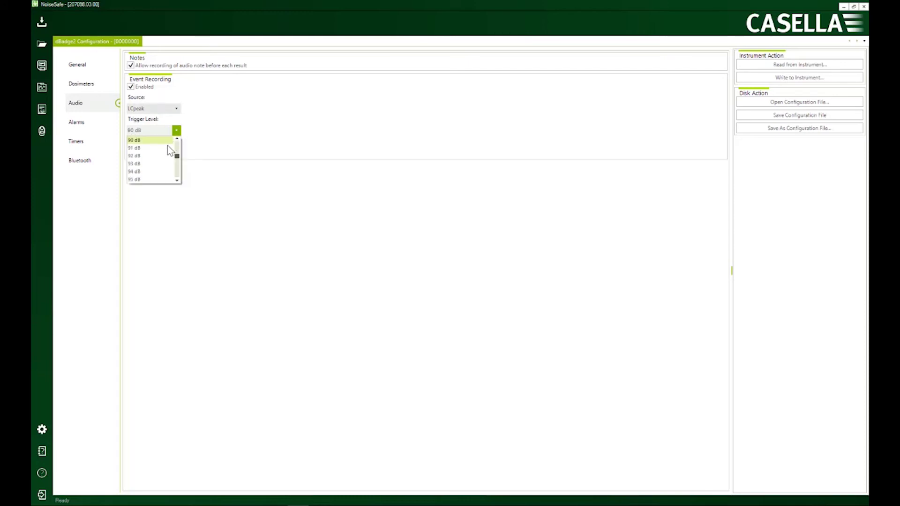
scroll(178, 173, down, 2)
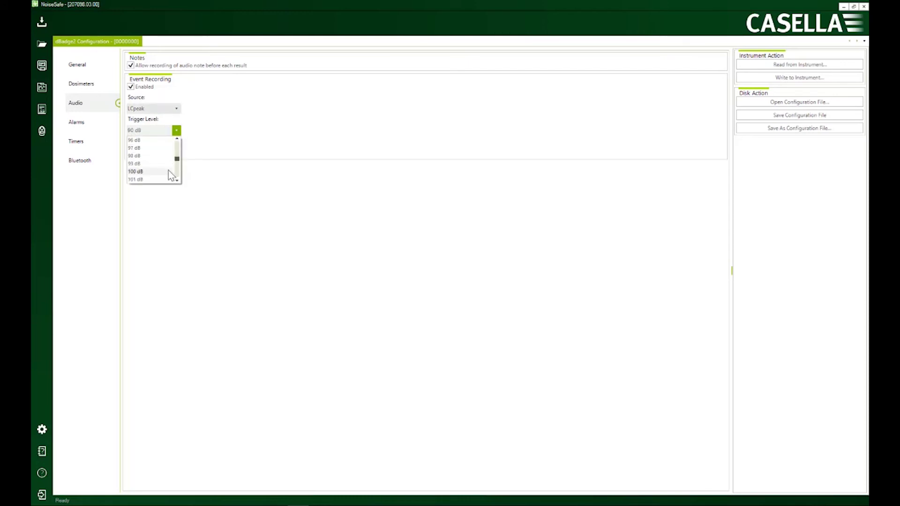
click(168, 171)
click(176, 152)
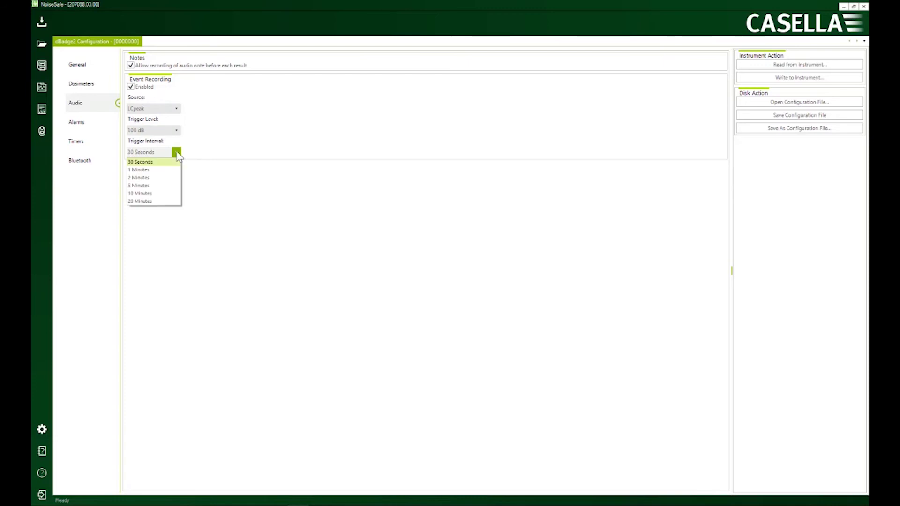
click(165, 163)
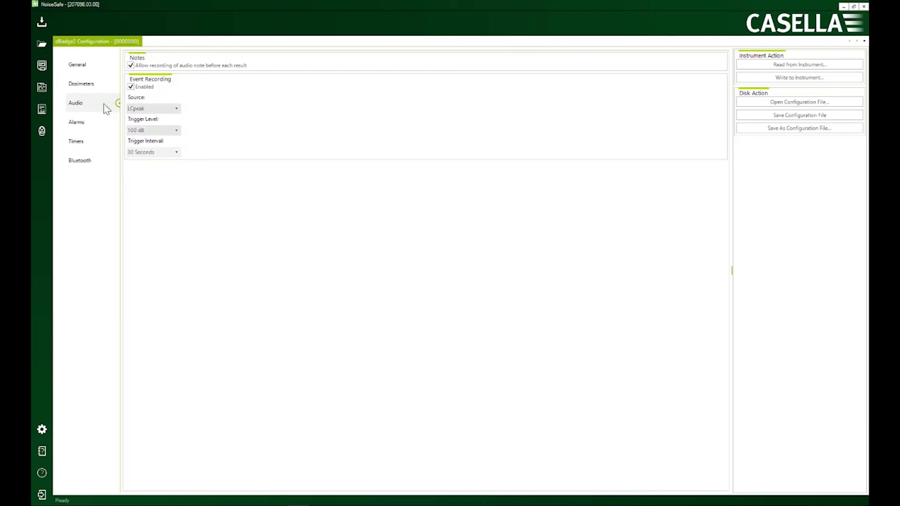
Enable the alarms and keep Lavg as the source of Alarm 1.
click(81, 125)
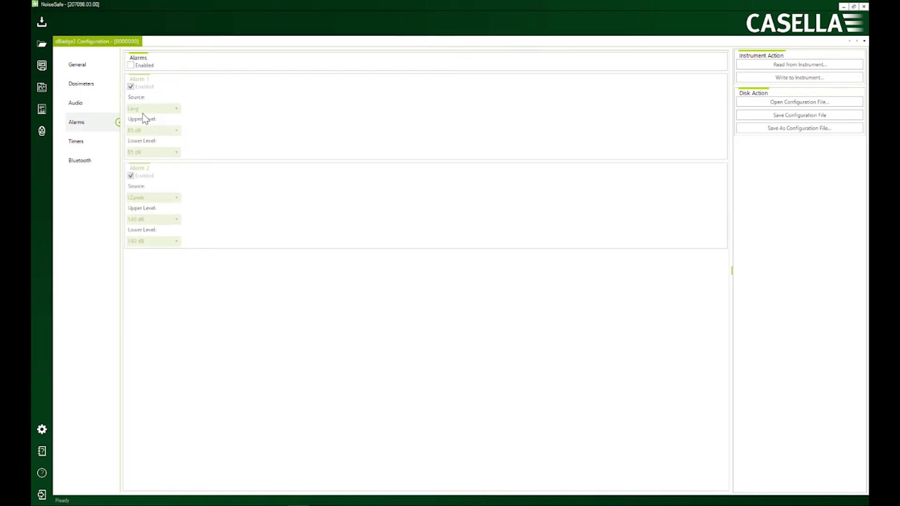
click(131, 66)
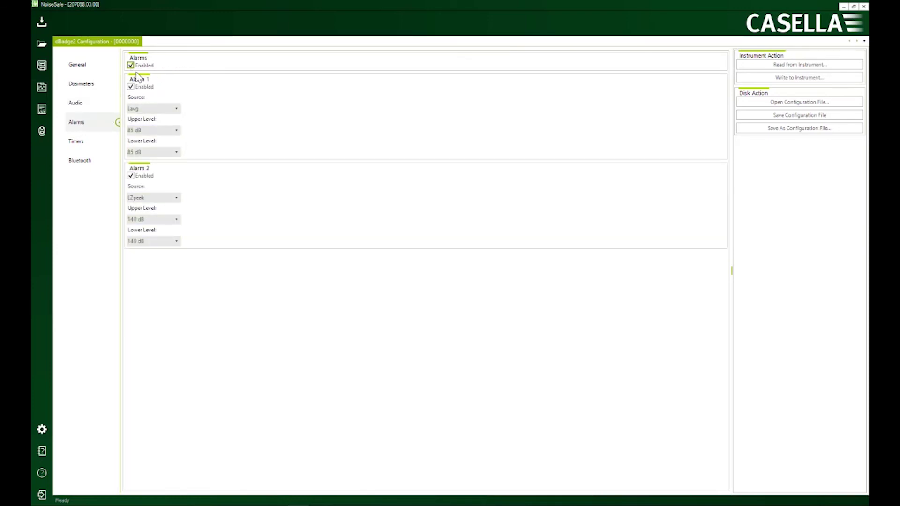
click(176, 108)
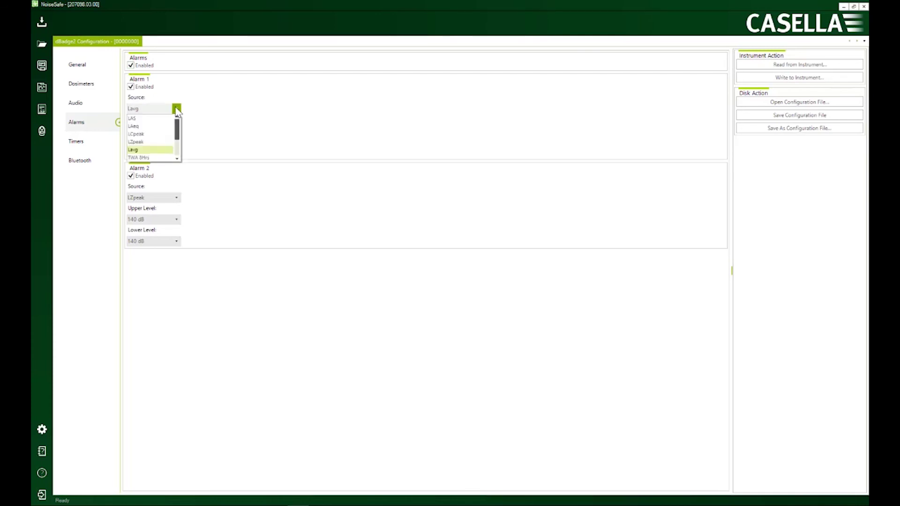
click(175, 111)
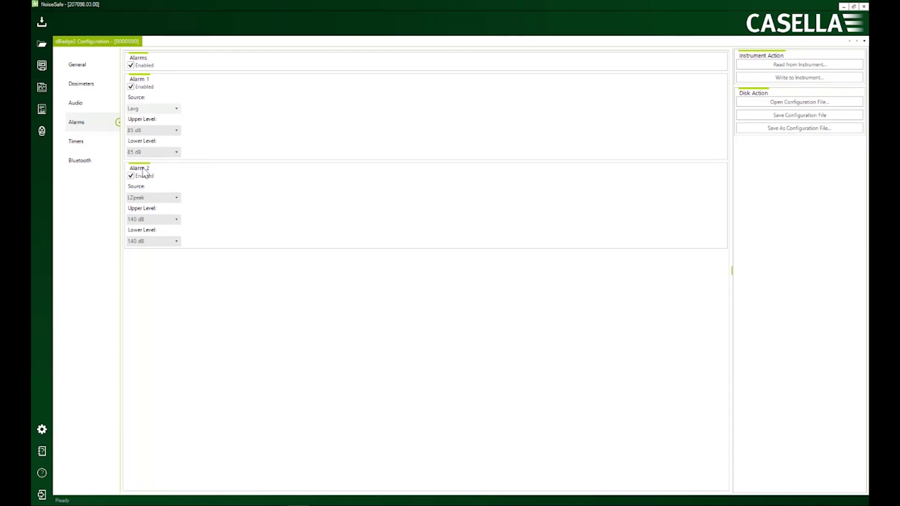
Enable the timer function in Fixed Measurement Duration mode and set the duration to 10:00.
click(101, 149)
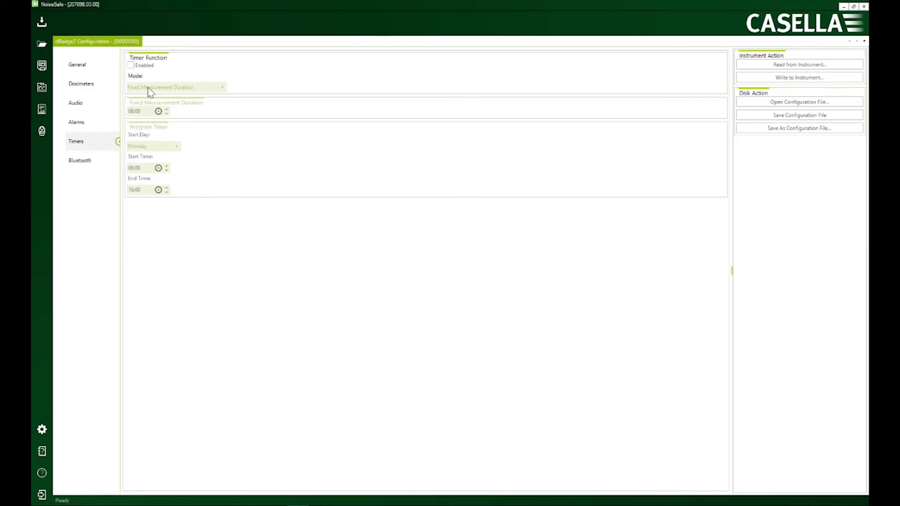
click(131, 65)
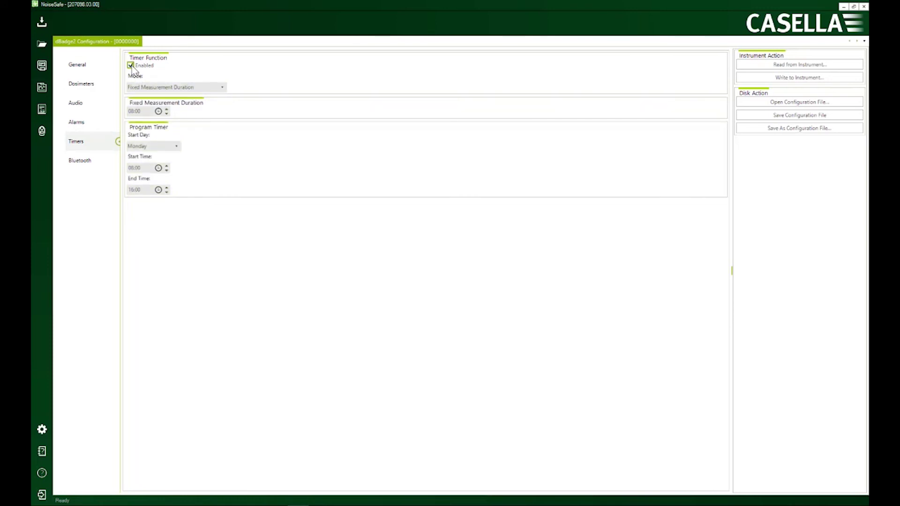
click(223, 88)
click(223, 89)
click(223, 89)
click(205, 98)
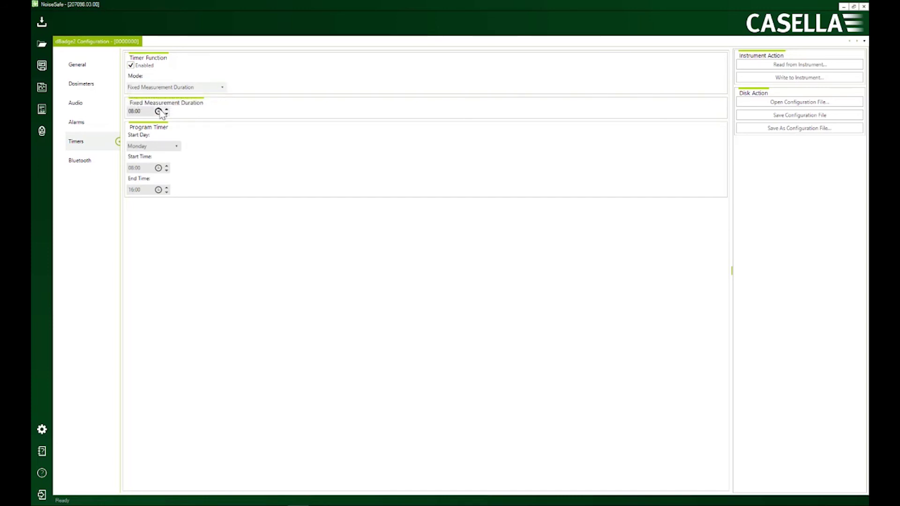
click(167, 109)
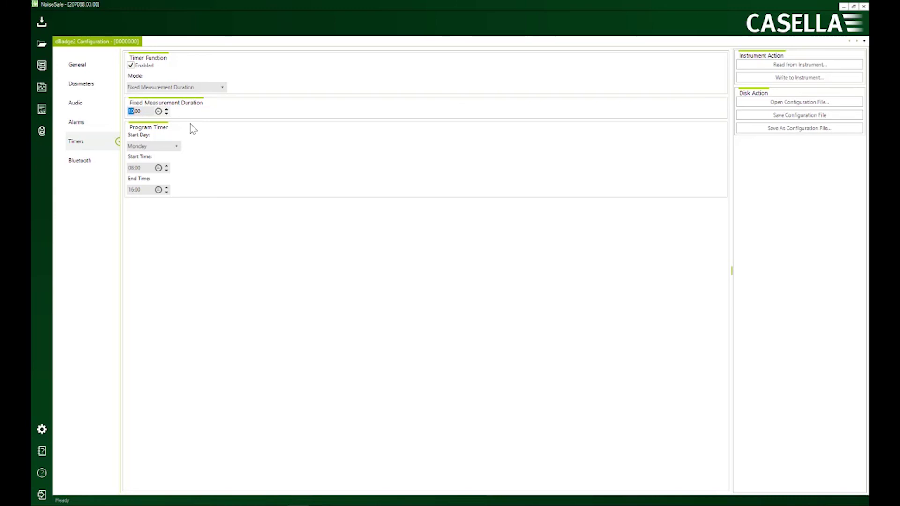
Switch the timer mode to Program Timer and open the Bluetooth settings.
click(222, 87)
click(192, 105)
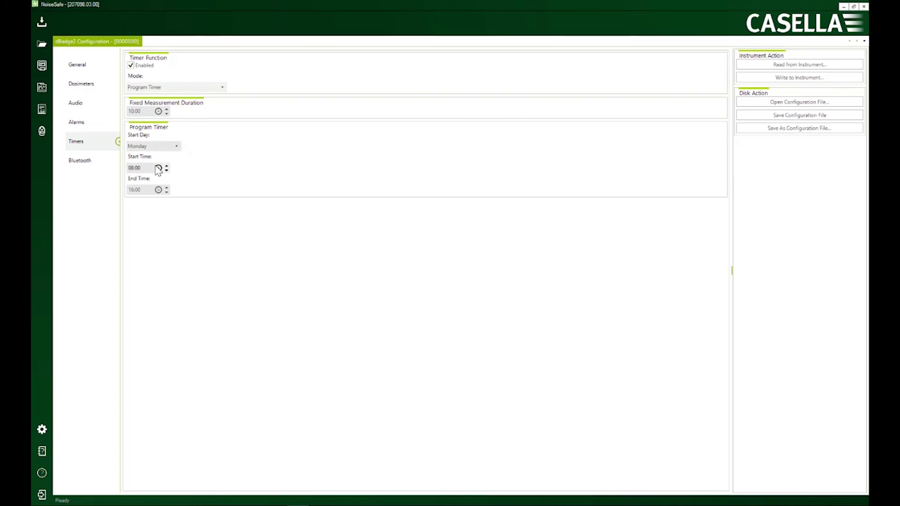
click(109, 159)
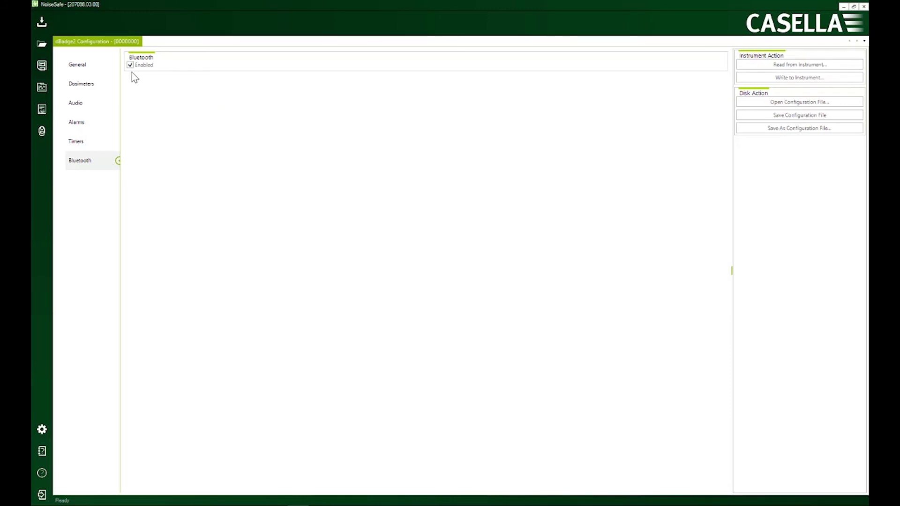
Return to the General settings and write the full configuration to the connected dBadge2.
click(94, 70)
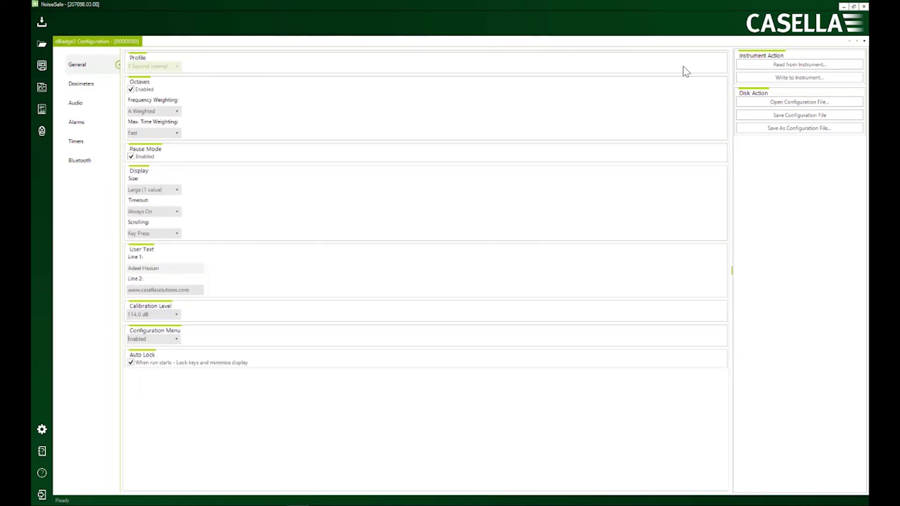
click(787, 80)
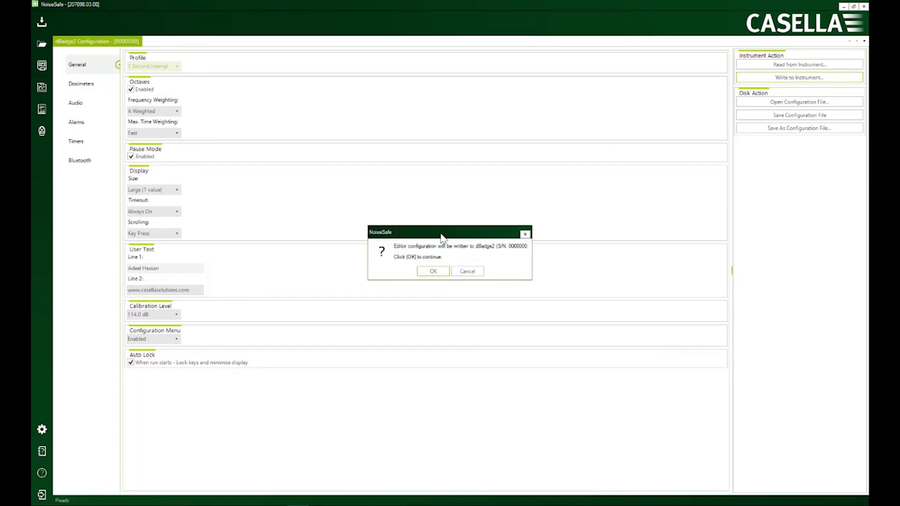
click(446, 272)
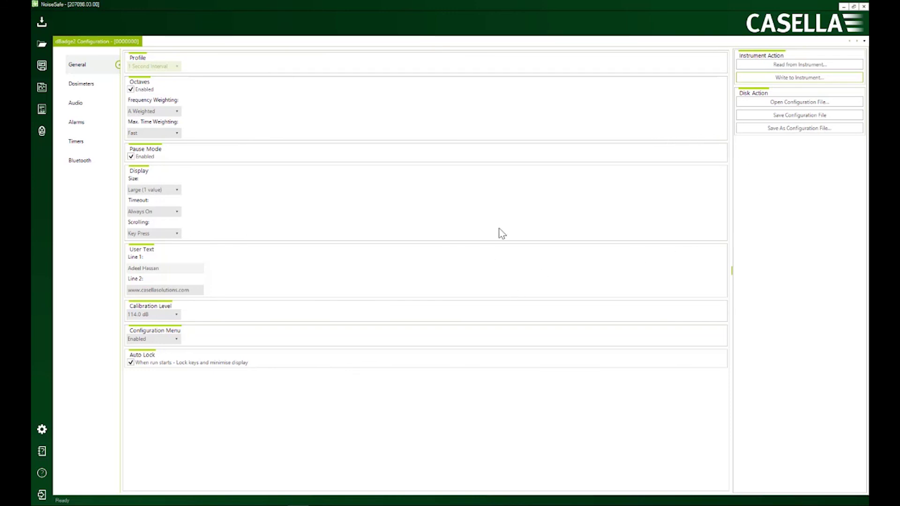
Save the configuration to the Desktop as a dBadge2 config file named New.
click(773, 129)
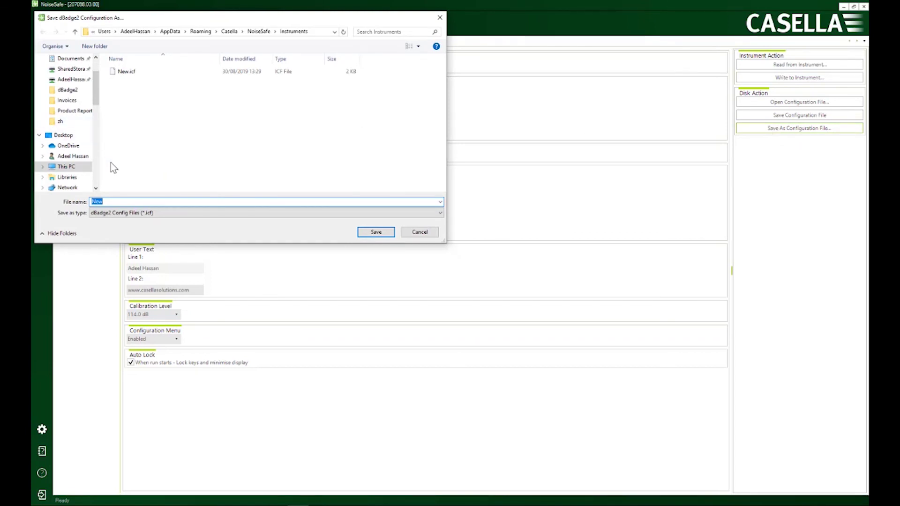
scroll(96, 58, up, 3)
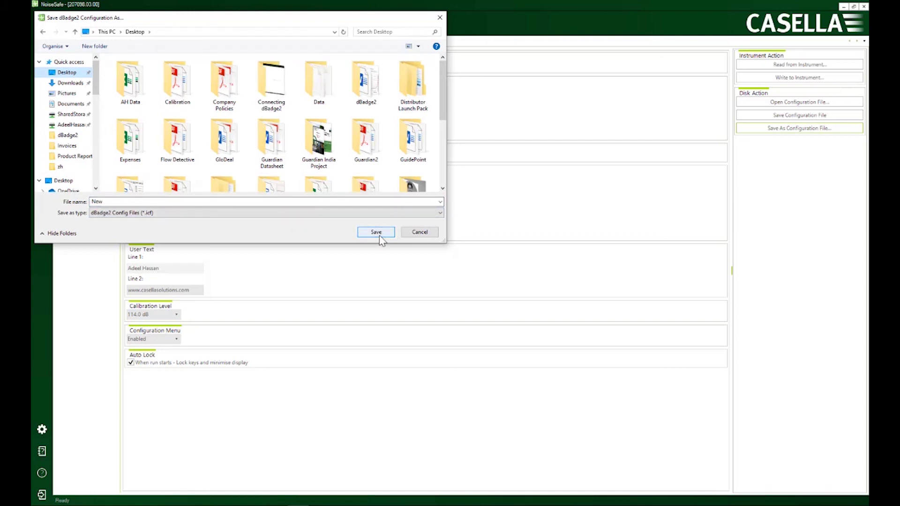
click(378, 233)
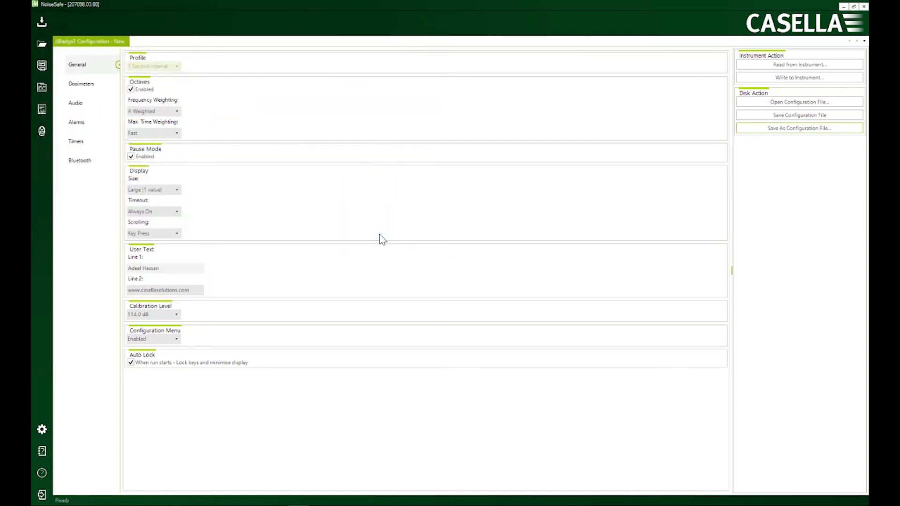